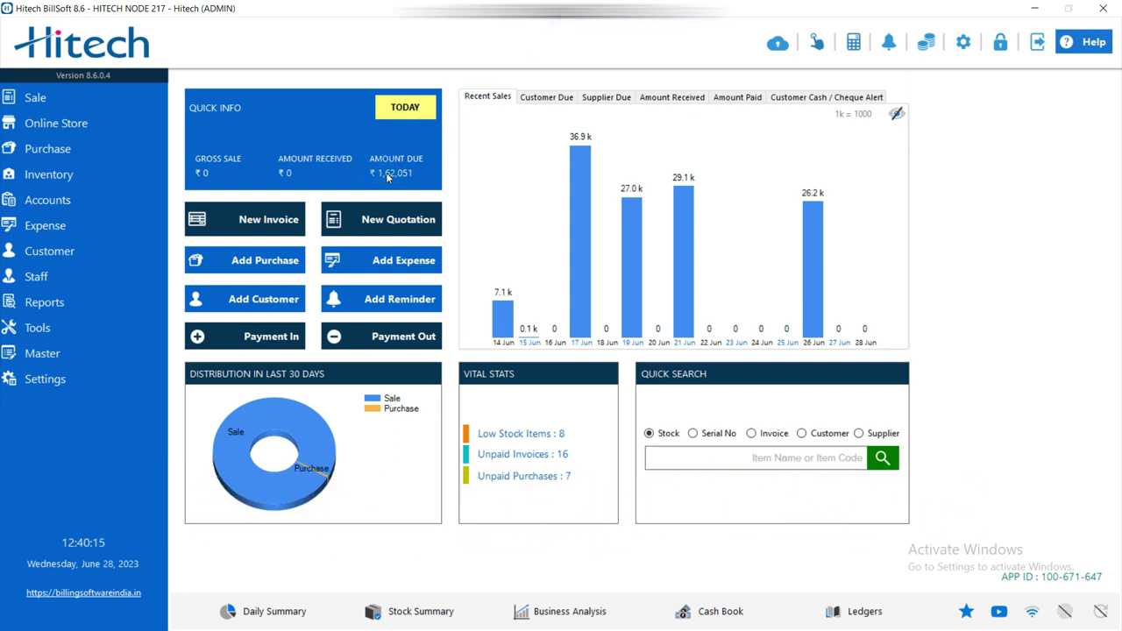
Open Tools > Import Items / Customers > Items to reach the Import Products / Services dialog.
{"action": "left_click", "coordinate": [53, 330]}
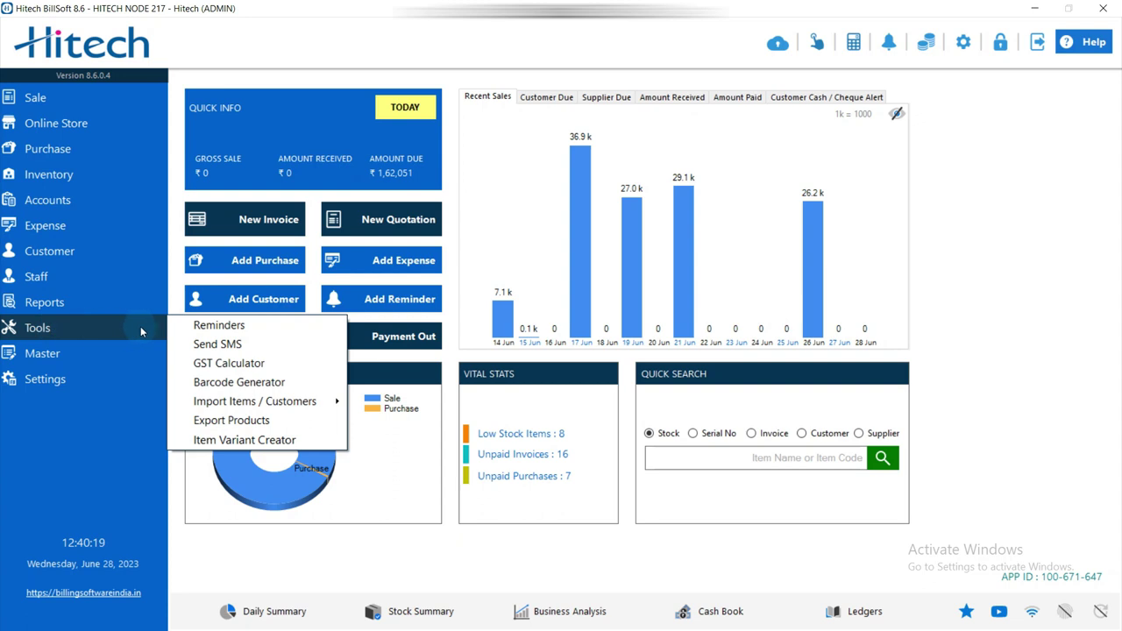
{"action": "mouse_move", "coordinate": [273, 404]}
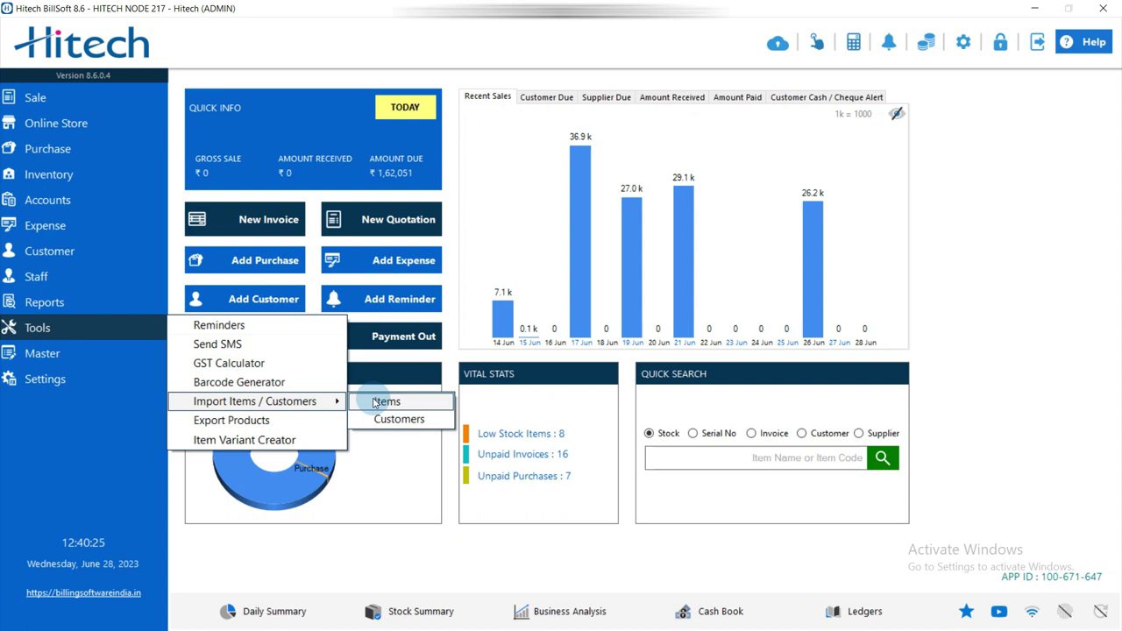
{"action": "left_click", "coordinate": [377, 401]}
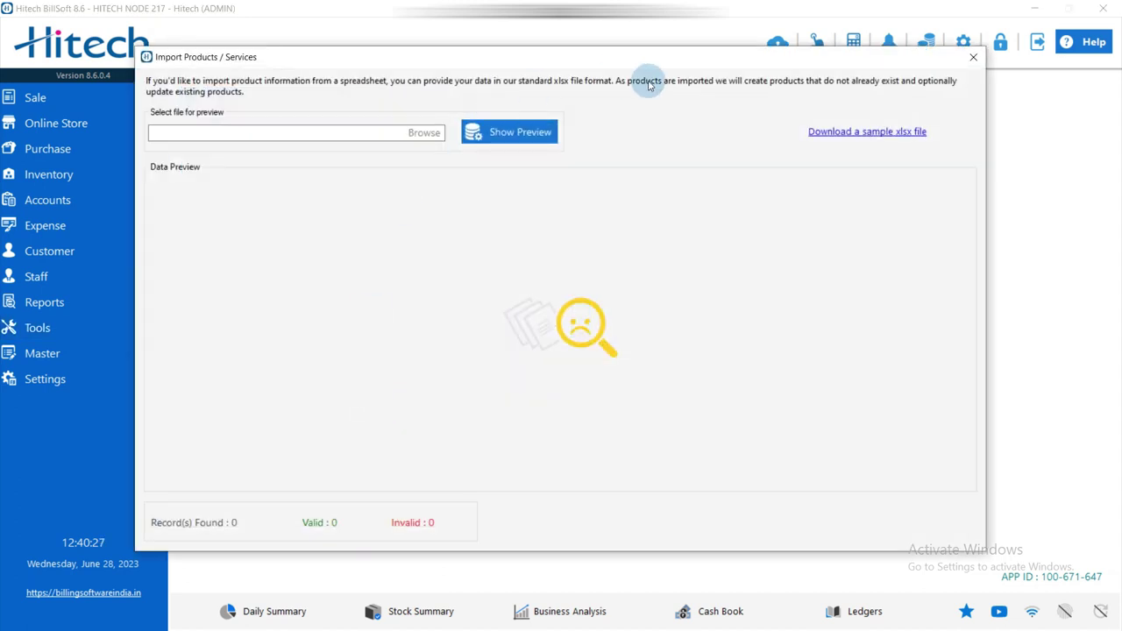
Download the sample item template and save it to the Desktop as Samp2.
{"action": "left_click", "coordinate": [858, 133]}
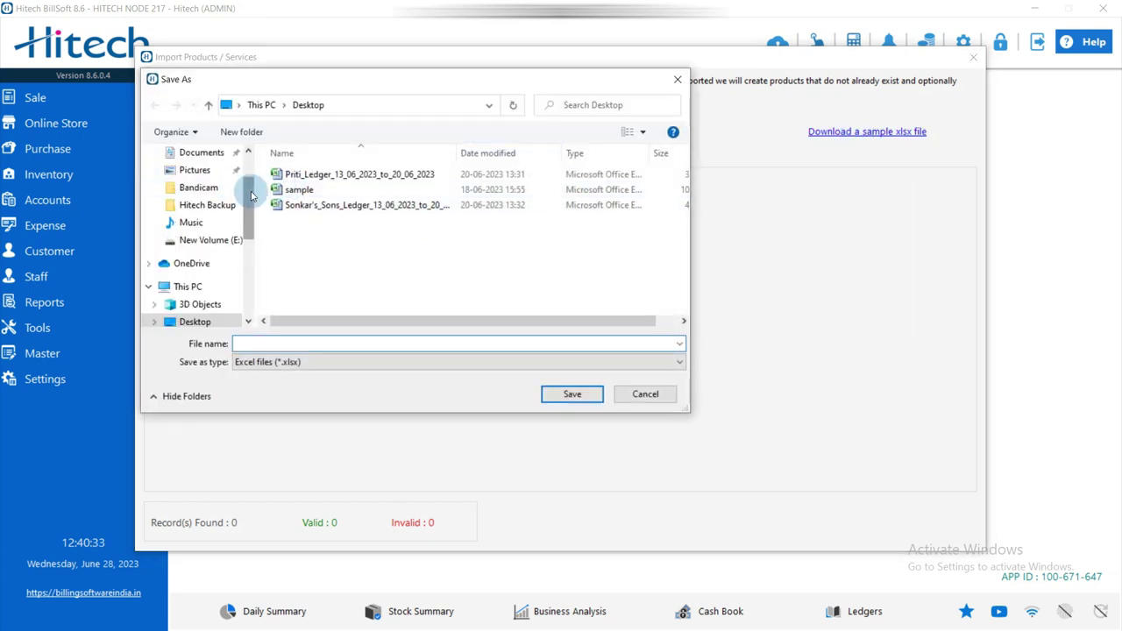
{"action": "scroll", "coordinate": [242, 187], "scroll_direction": "up", "scroll_amount": 2}
{"action": "left_click", "coordinate": [191, 182]}
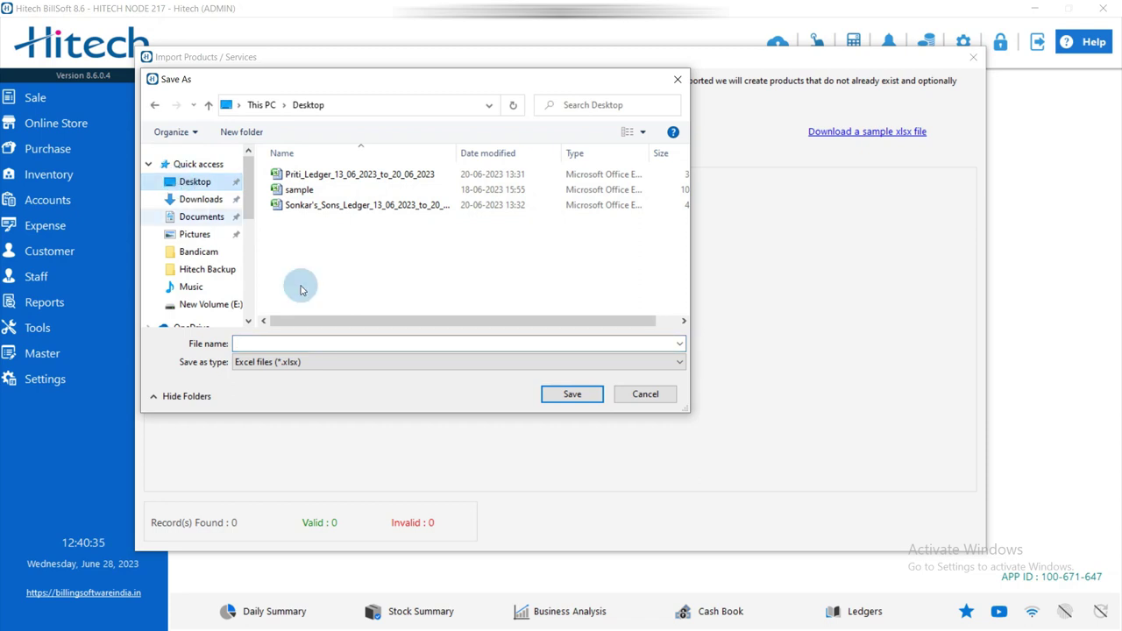
{"action": "left_click", "coordinate": [333, 343]}
{"action": "type", "text": "Sam"}
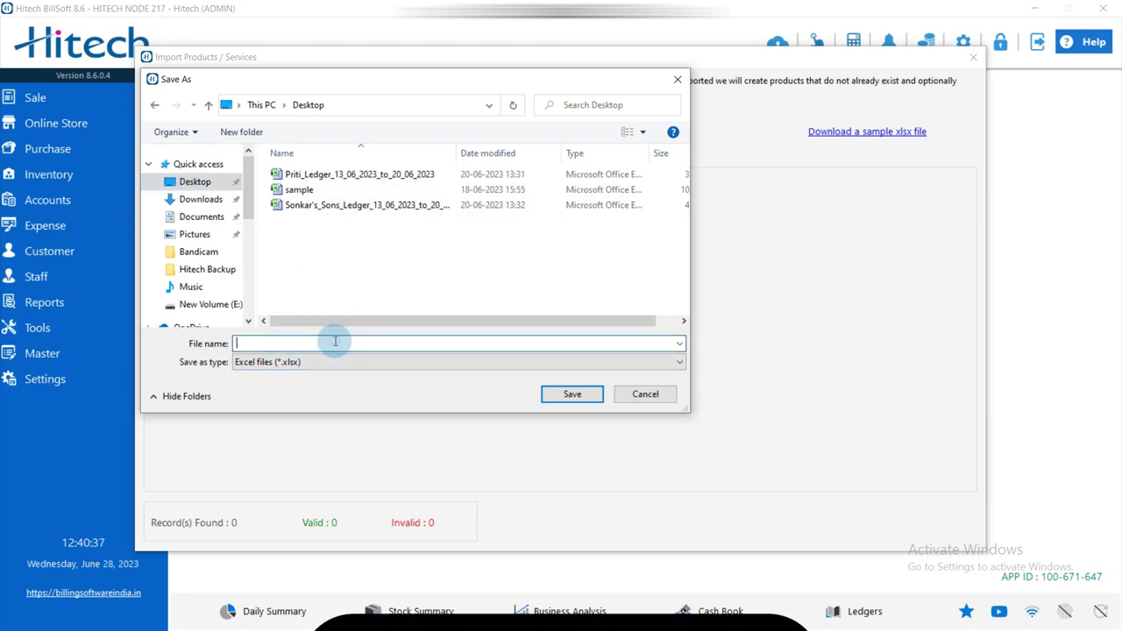
{"action": "type", "text": "p2"}
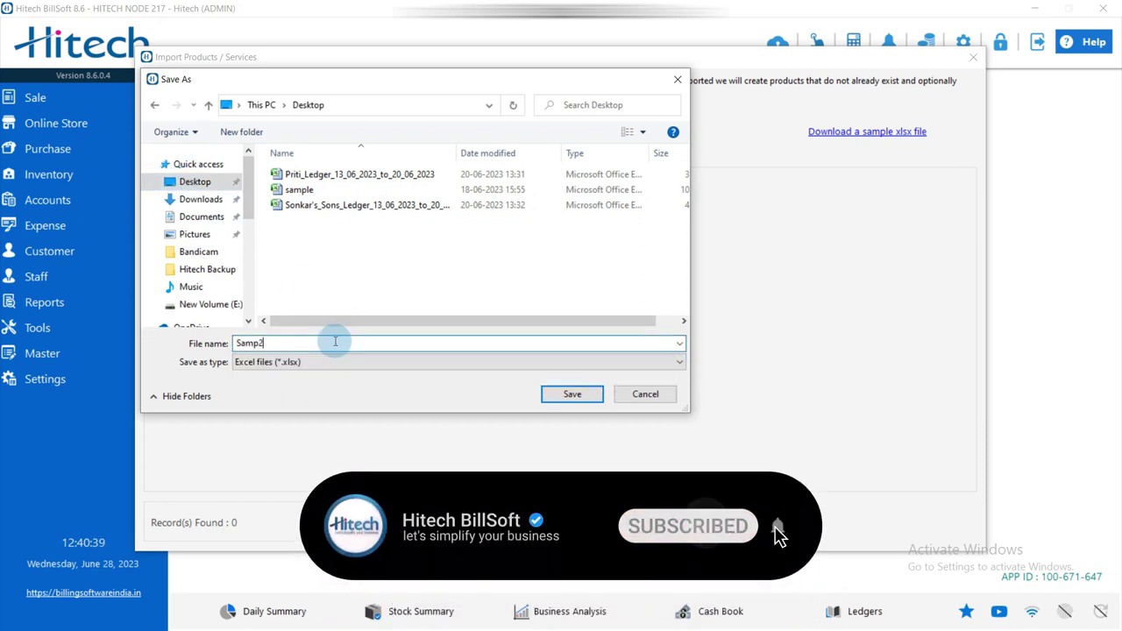
{"action": "key", "text": "Return"}
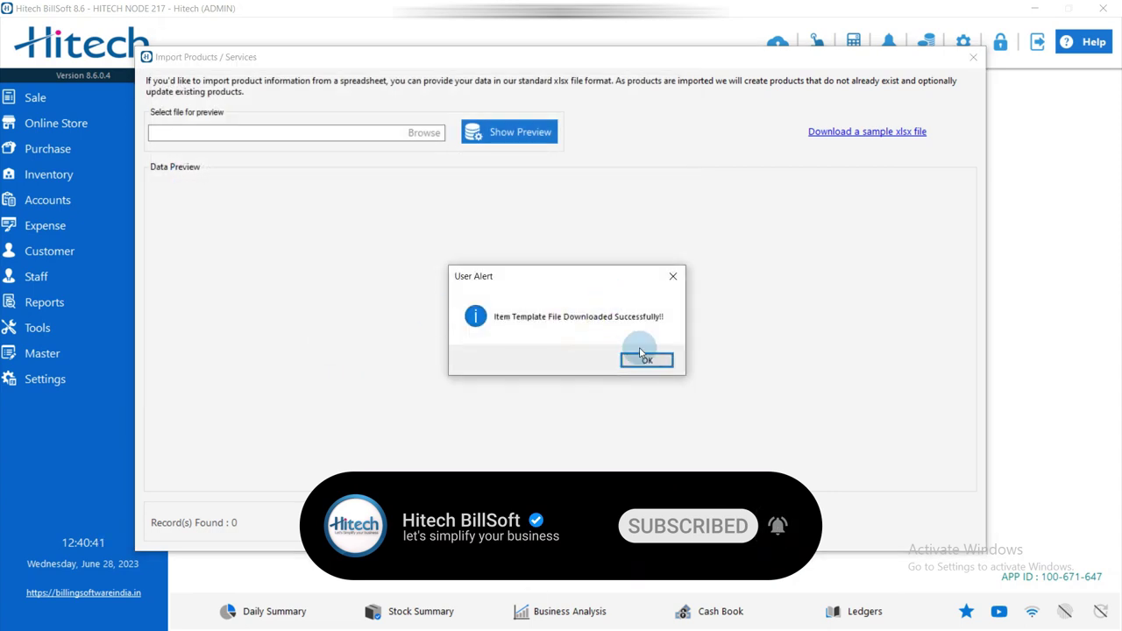
{"action": "left_click", "coordinate": [643, 355]}
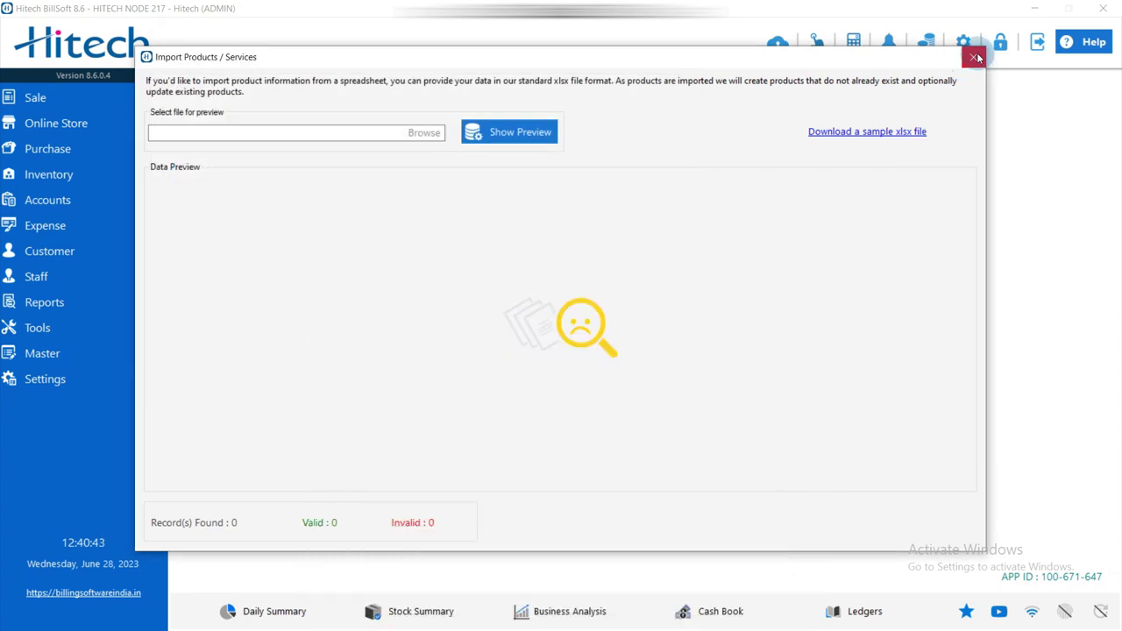
Close the import window, minimize BillSoft, and open Samp2 in Excel from the desktop.
{"action": "left_click", "coordinate": [974, 56]}
{"action": "left_click", "coordinate": [1040, 7]}
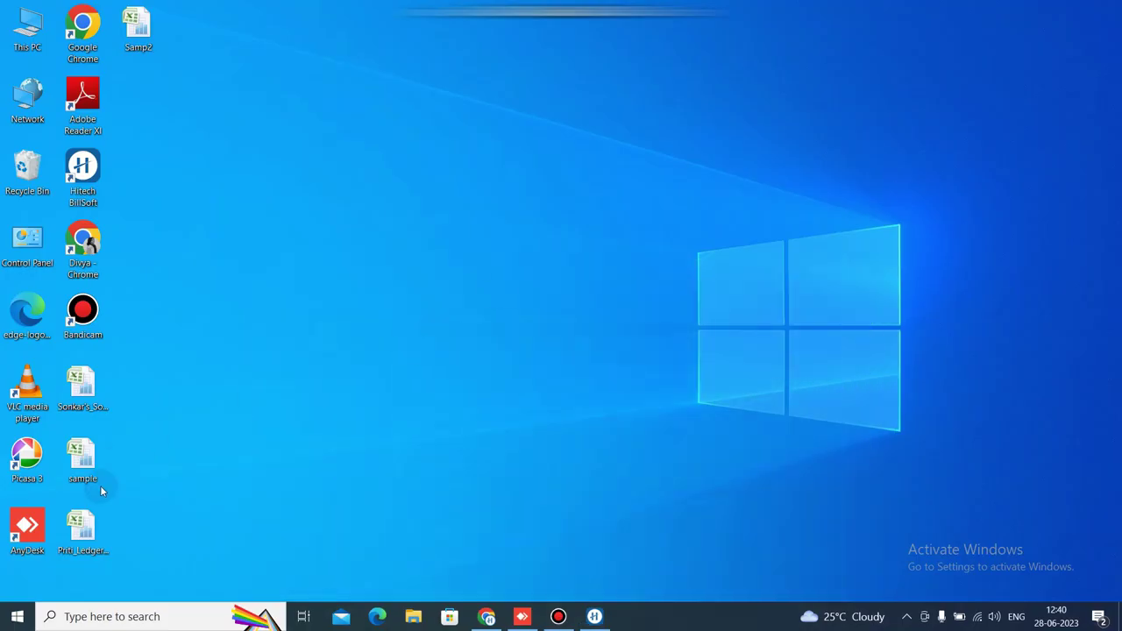
{"action": "double_click", "coordinate": [152, 28]}
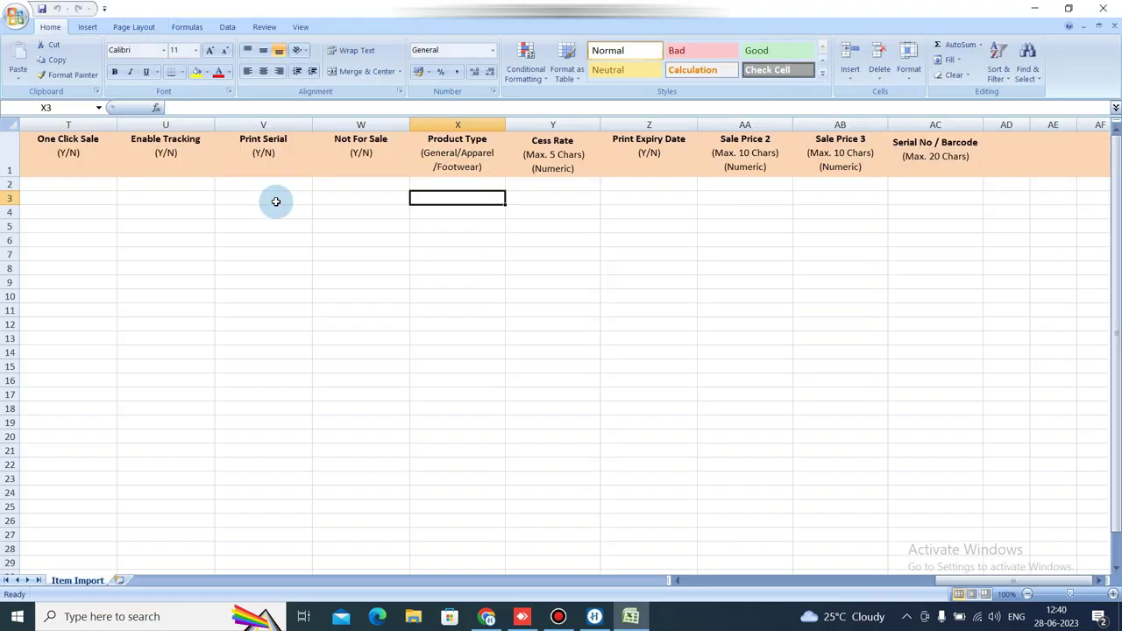
{"action": "left_click", "coordinate": [257, 195]}
Set row 2's Type to Product, Group to Chips and Brand to Lays.
{"action": "key", "text": "Left"}
{"action": "key", "text": "Left"}
{"action": "key", "text": "Left"}
{"action": "key", "text": "Left"}
{"action": "key", "text": "Left"}
{"action": "key", "text": "Left"}
{"action": "key", "text": "Left"}
{"action": "key", "text": "Left"}
{"action": "key", "text": "Left"}
{"action": "key", "text": "Left"}
{"action": "key", "text": "Left"}
{"action": "key", "text": "Left"}
{"action": "key", "text": "Left"}
{"action": "key", "text": "Left"}
{"action": "key", "text": "Left"}
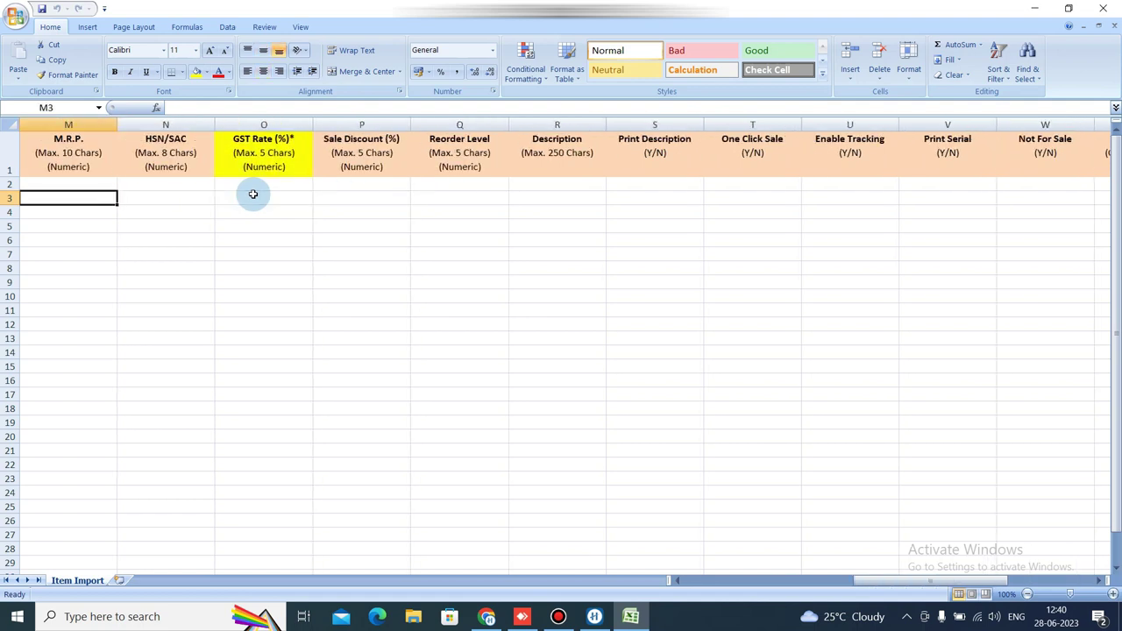
{"action": "key", "text": "Left"}
{"action": "key", "text": "Left"}
{"action": "key", "text": "Left"}
{"action": "key", "text": "Left"}
{"action": "key", "text": "Left"}
{"action": "key", "text": "Left"}
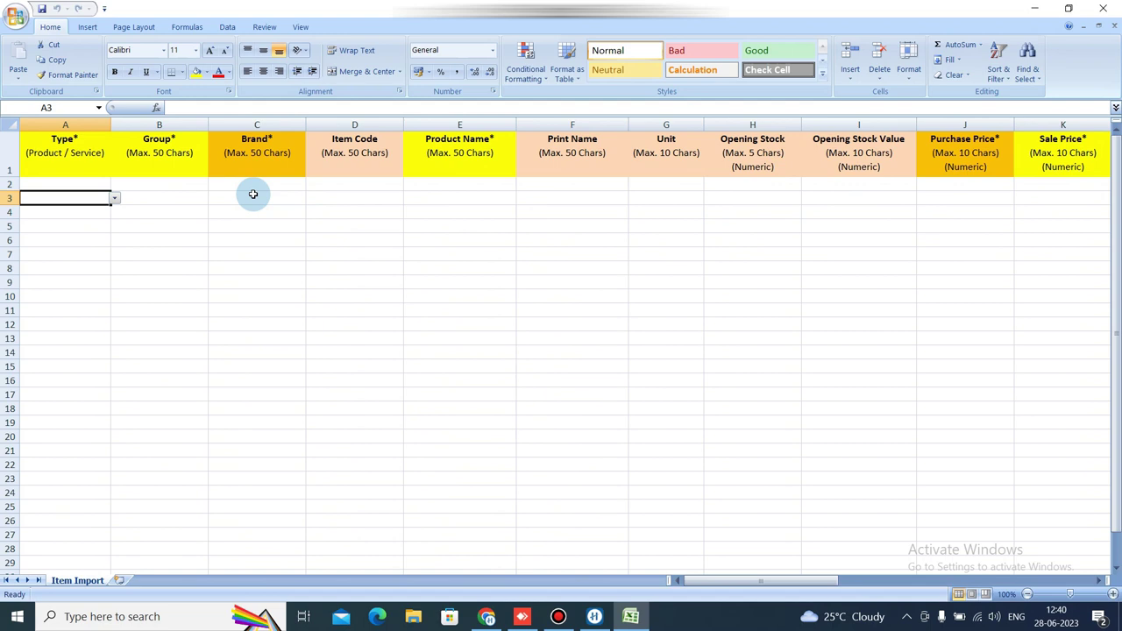
{"action": "key", "text": "Up"}
{"action": "key", "text": "Right"}
{"action": "key", "text": "Left"}
{"action": "left_click", "coordinate": [114, 185]}
{"action": "left_click", "coordinate": [87, 196]}
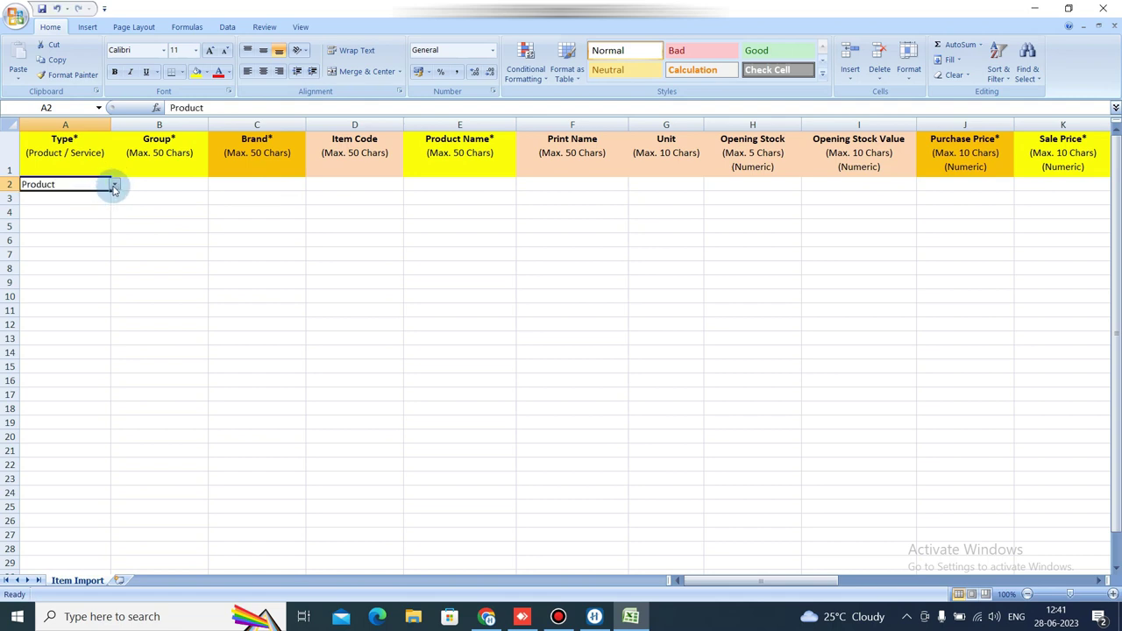
{"action": "left_click", "coordinate": [153, 184]}
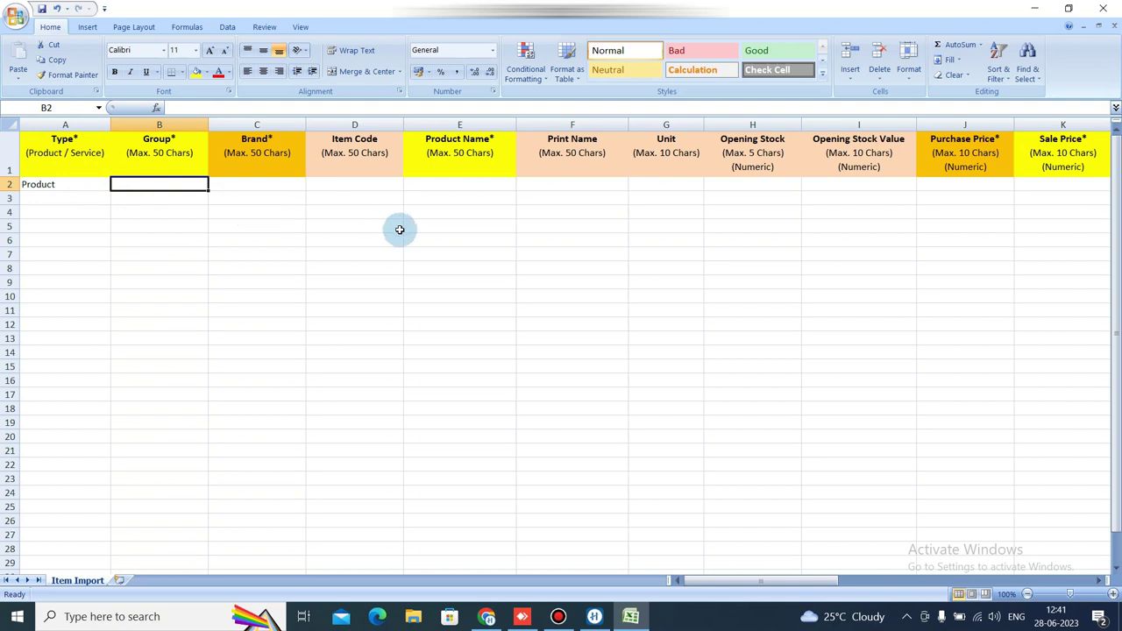
{"action": "type", "text": "Chil"}
{"action": "key", "text": "BackSpace"}
{"action": "type", "text": "p"}
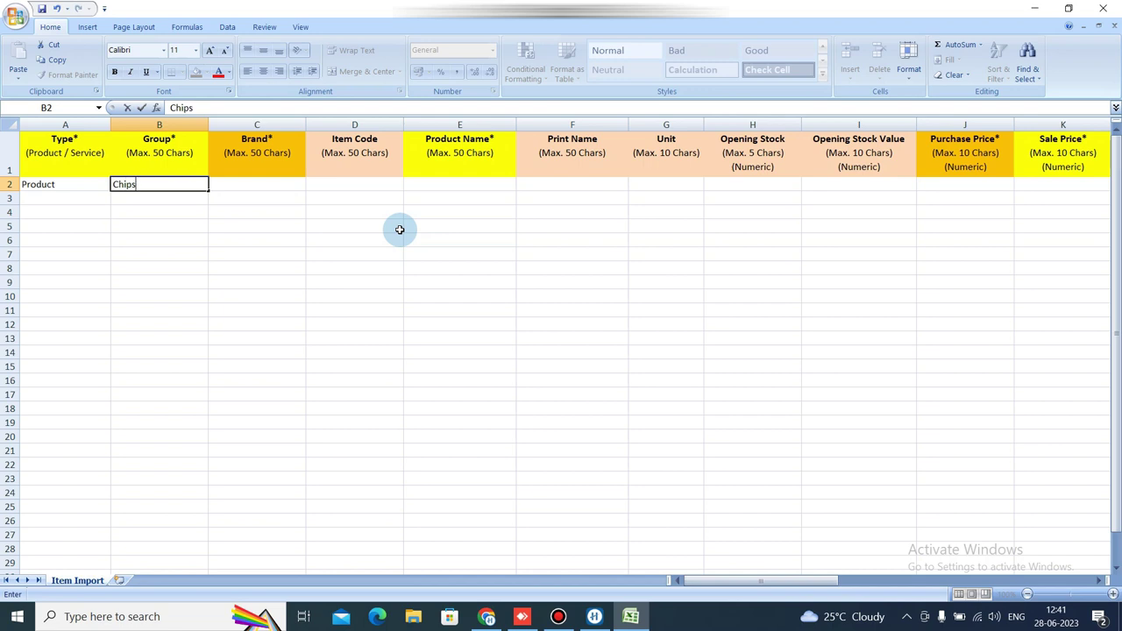
{"action": "type", "text": "s"}
{"action": "key", "text": "Tab"}
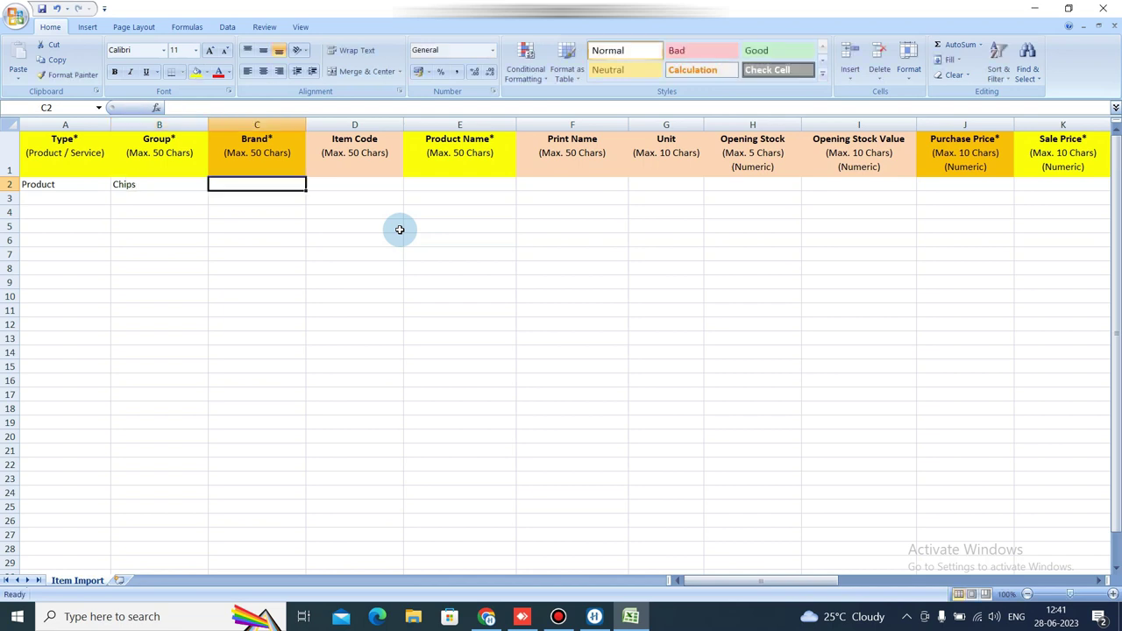
{"action": "type", "text": "Lays"}
{"action": "key", "text": "Tab"}
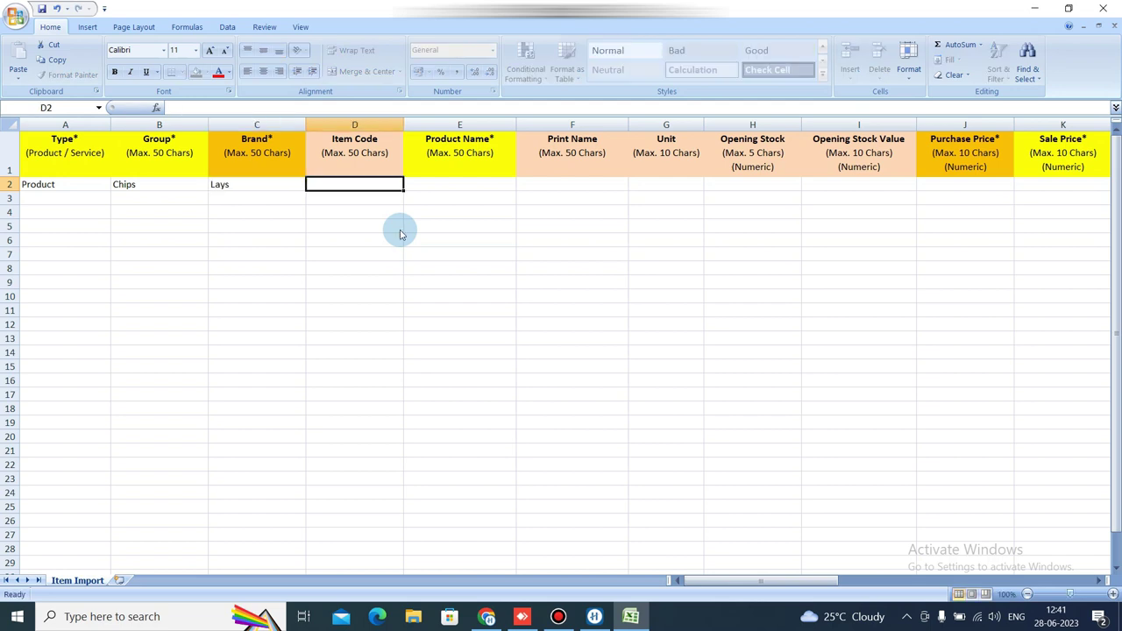
Enter Lays Potato Chips as both the Product Name and the Print Name.
{"action": "key", "text": "Tab"}
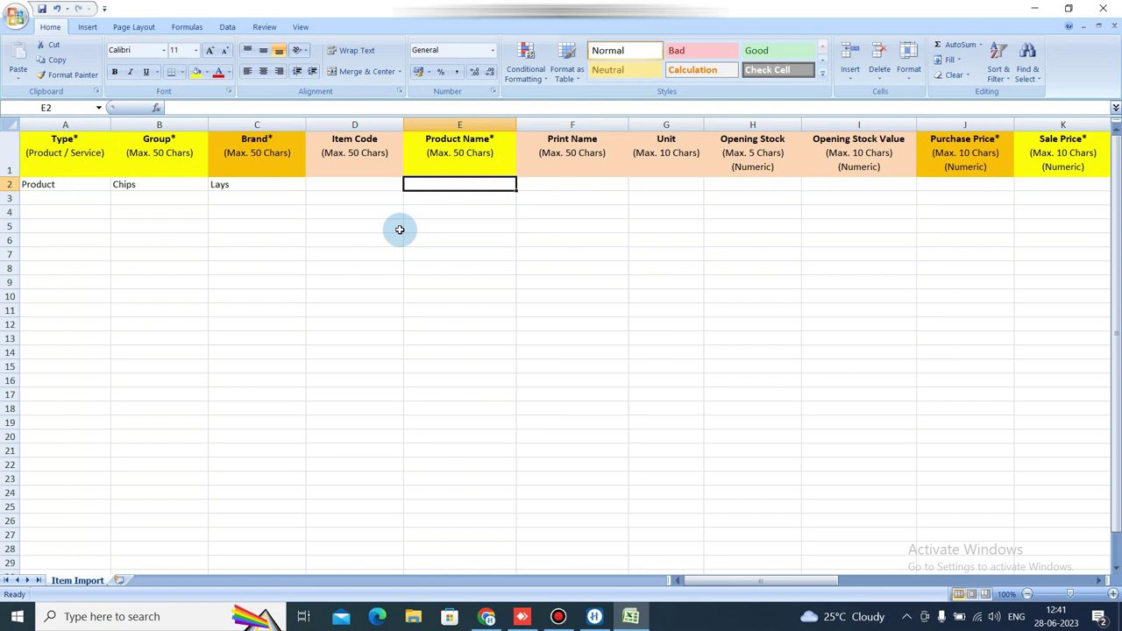
{"action": "type", "text": "Lays"}
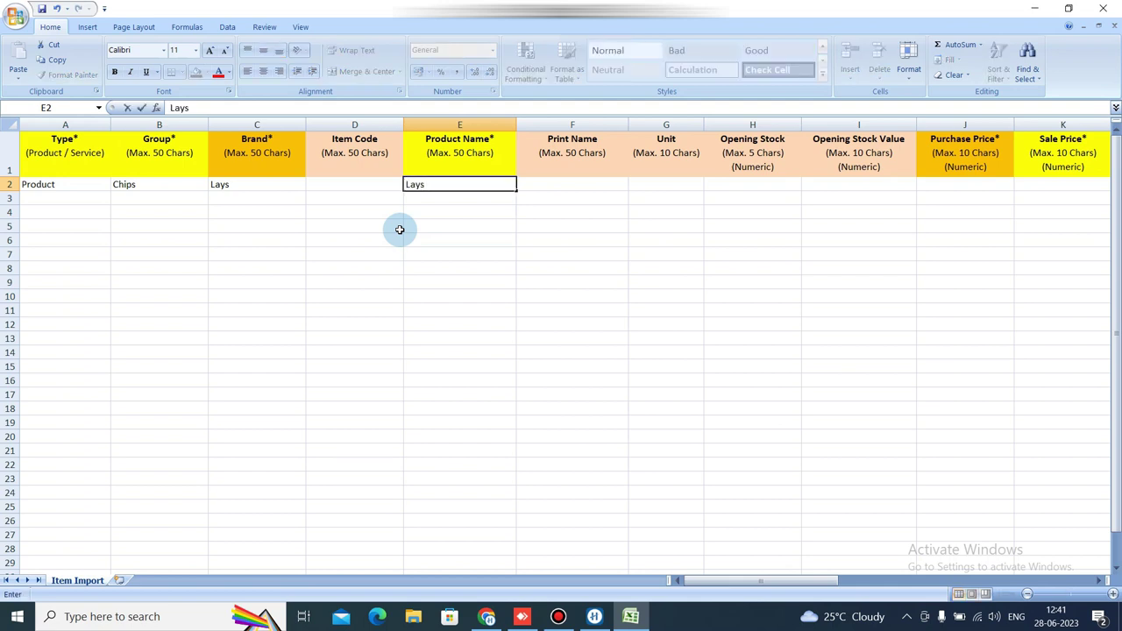
{"action": "type", "text": " C"}
{"action": "key", "text": "BackSpace"}
{"action": "type", "text": "Potato Chips"}
{"action": "key", "text": "Return"}
{"action": "key", "text": "Right"}
{"action": "key", "text": "Right"}
{"action": "key", "text": "Right"}
{"action": "key", "text": "Left"}
{"action": "key", "text": "Left"}
{"action": "key", "text": "Left"}
{"action": "key", "text": "Left"}
{"action": "key", "text": "ctrl+c"}
{"action": "key", "text": "Right"}
{"action": "key", "text": "ctrl+v"}
{"action": "key", "text": "Right"}
{"action": "key", "text": "Right"}
{"action": "key", "text": "Right"}
{"action": "key", "text": "Right"}
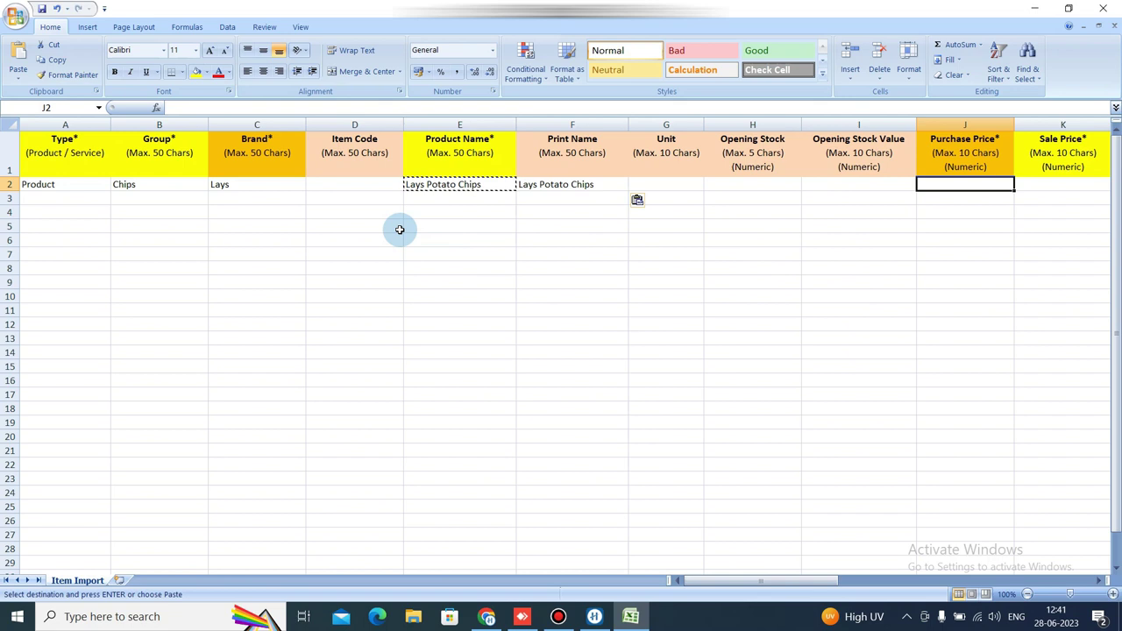
Enter purchase price 250, sale price 300 and GST rate 5 for Lays Potato Chips.
{"action": "type", "text": "250"}
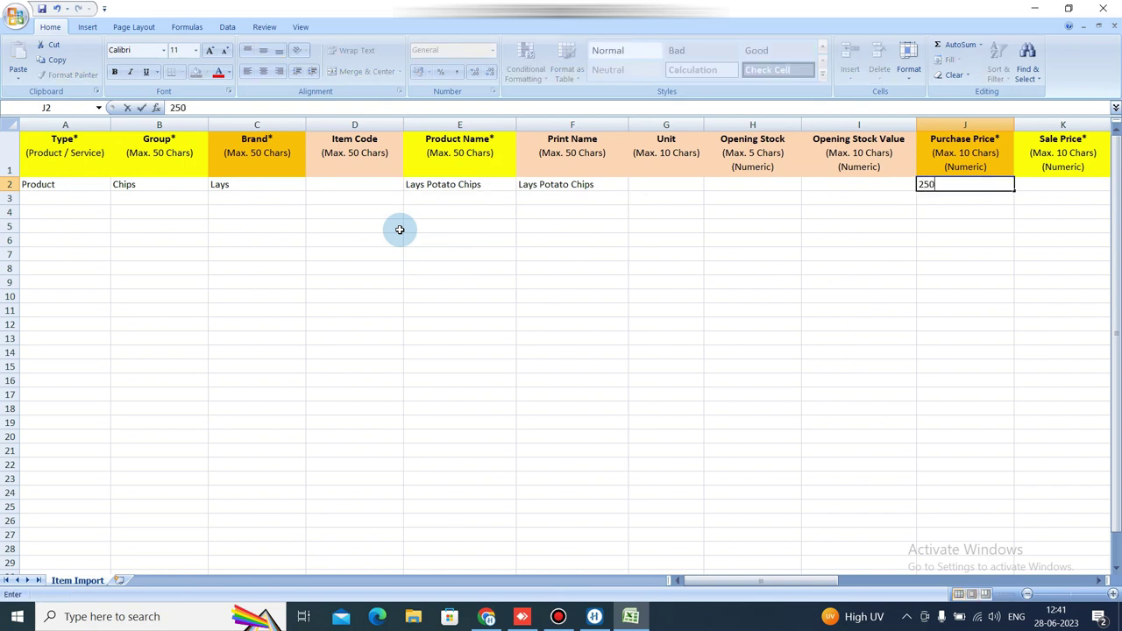
{"action": "key", "text": "Right"}
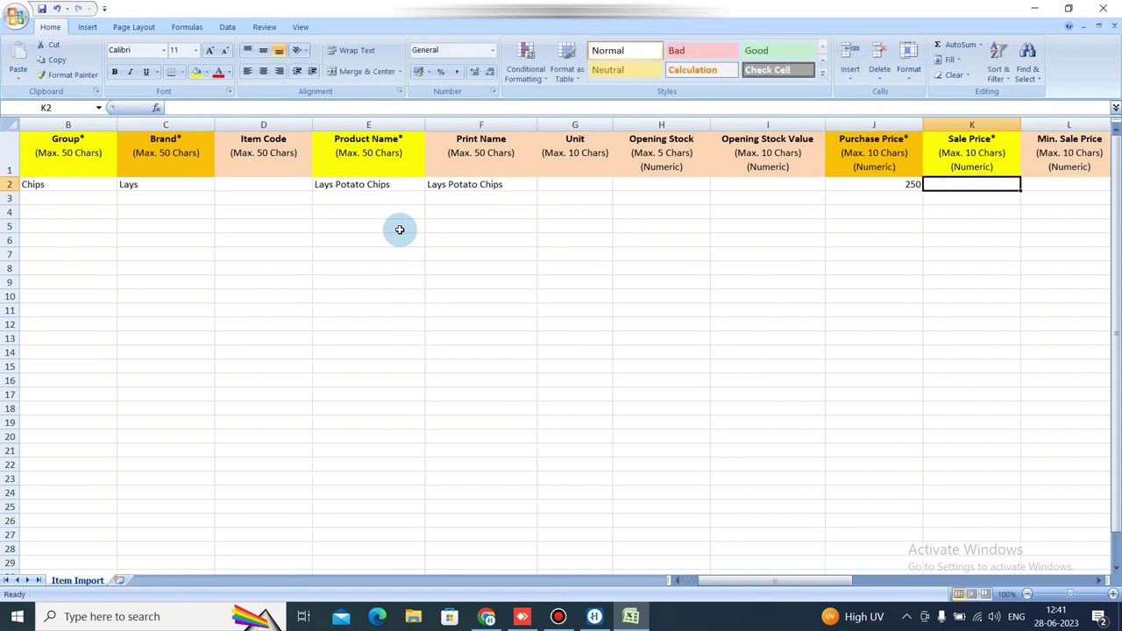
{"action": "type", "text": "300"}
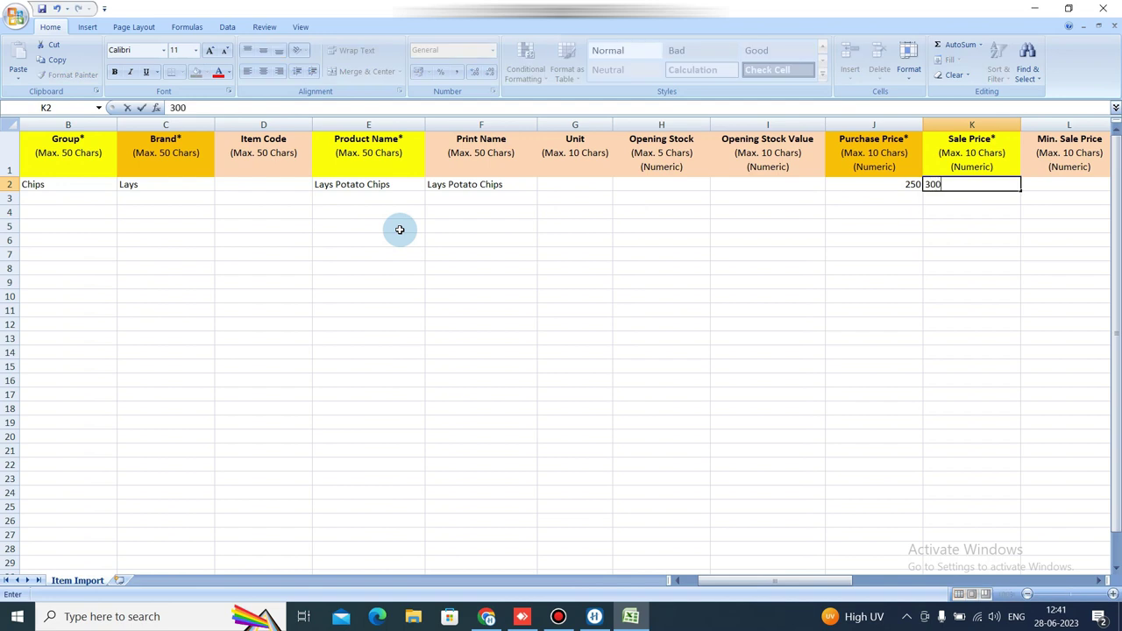
{"action": "key", "text": "Right"}
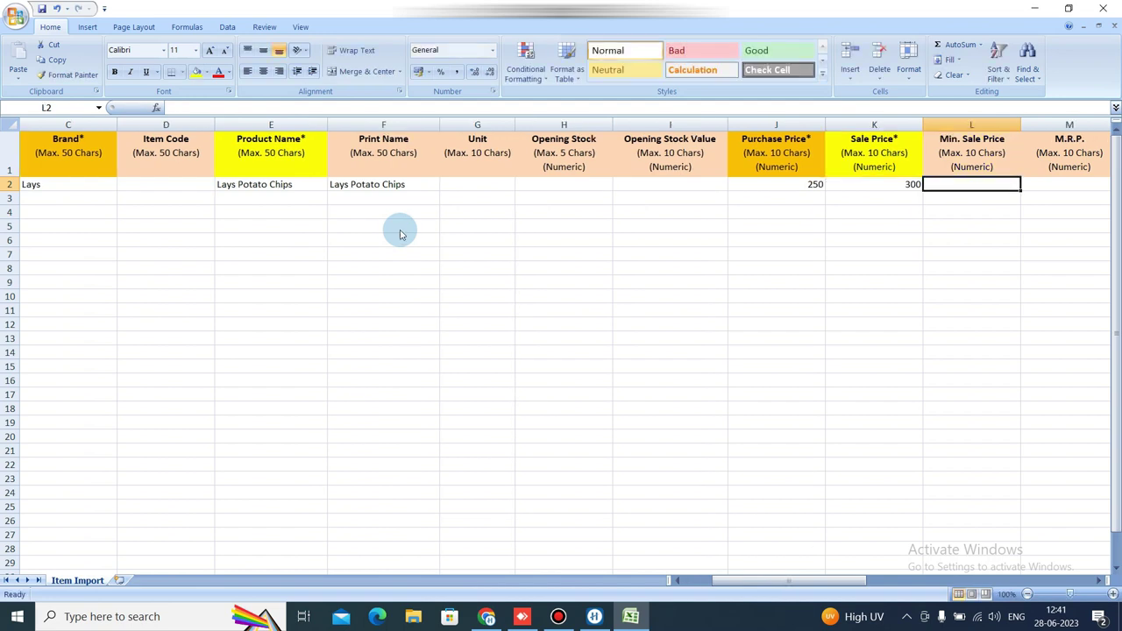
{"action": "key", "text": "Right"}
{"action": "key", "text": "Right"}
{"action": "key", "text": "Right"}
{"action": "key", "text": "Right"}
{"action": "key", "text": "Left"}
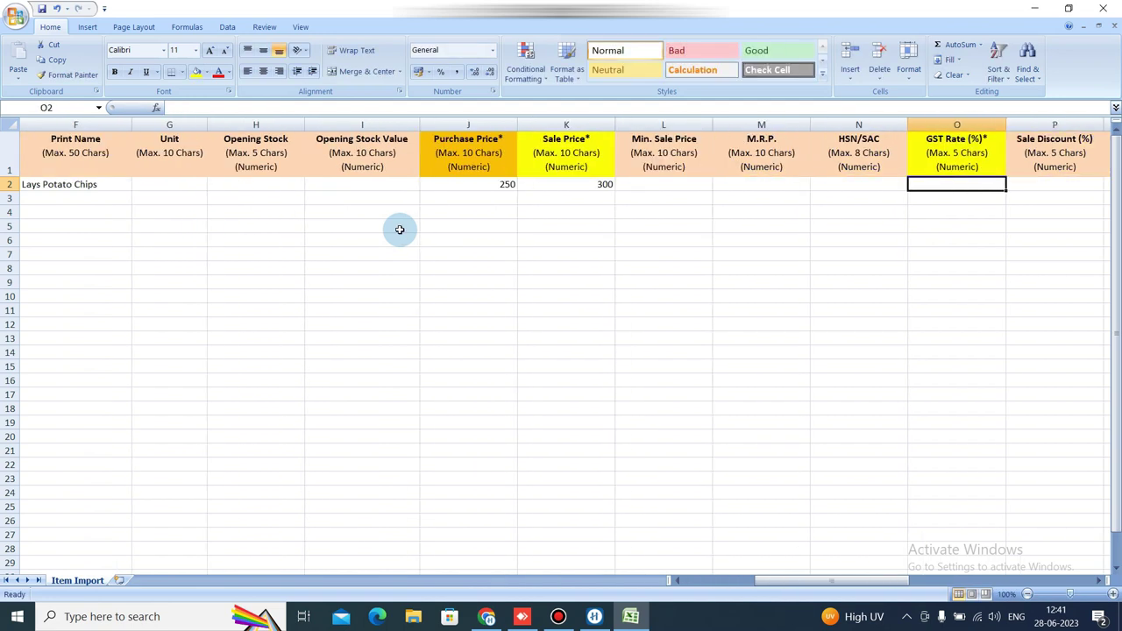
{"action": "type", "text": "5"}
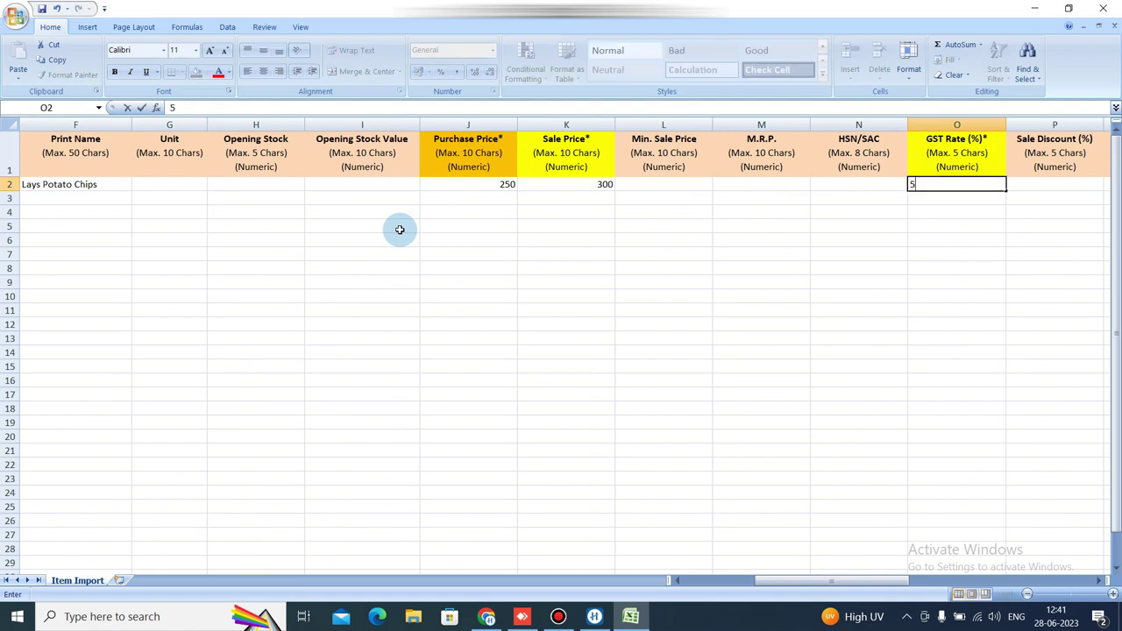
{"action": "key", "text": "Return"}
{"action": "key", "text": "Left"}
{"action": "key", "text": "Home"}
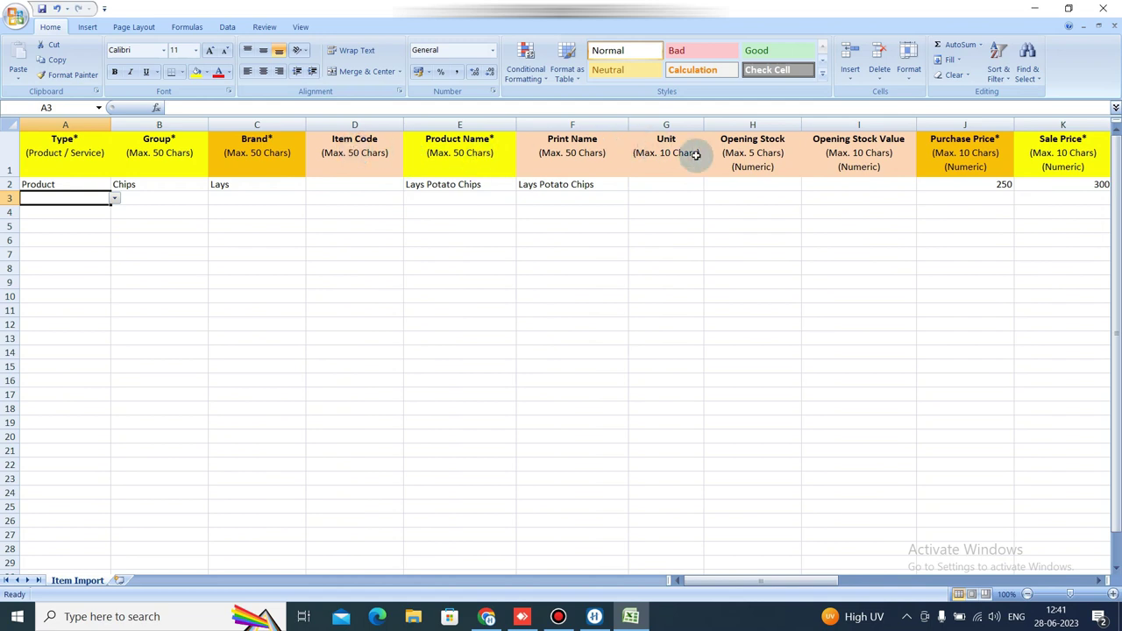
Set row 3's Type to Product from the dropdown.
{"action": "left_click", "coordinate": [114, 199]}
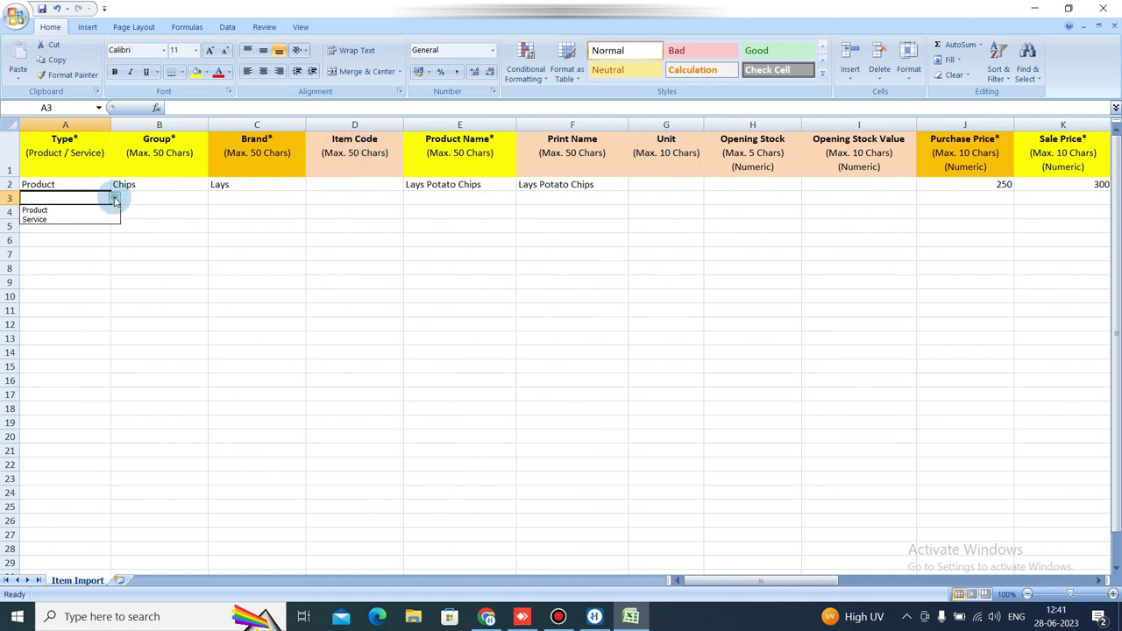
{"action": "left_click", "coordinate": [88, 221]}
{"action": "left_click", "coordinate": [114, 199]}
{"action": "left_click", "coordinate": [85, 211]}
{"action": "left_click", "coordinate": [84, 208]}
{"action": "key", "text": "Tab"}
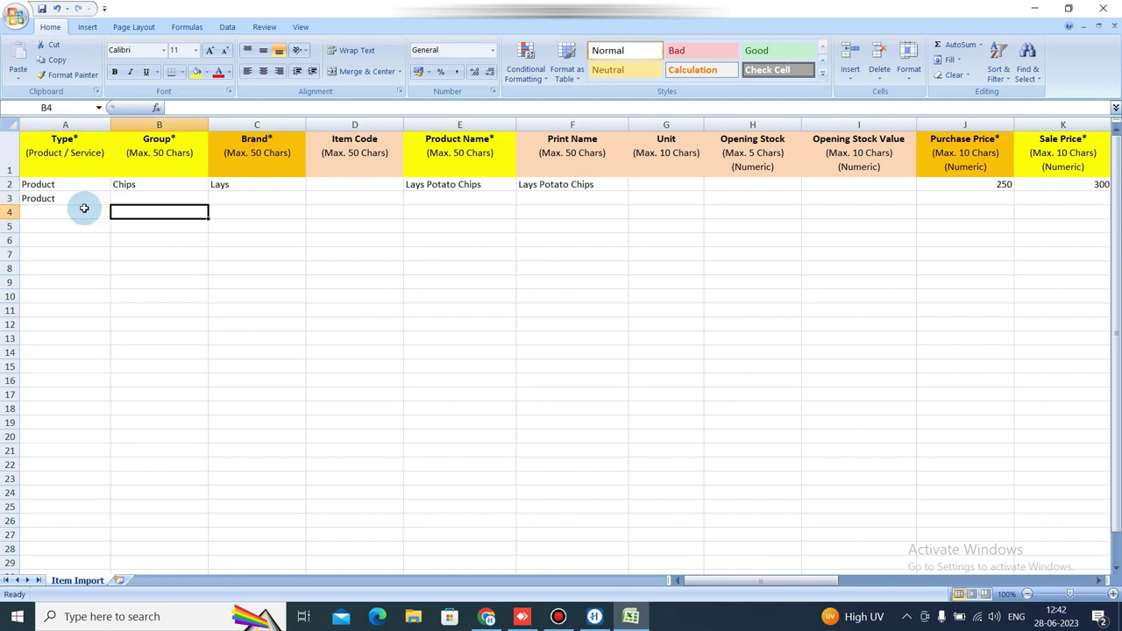
Put Dark Chocolate in row 3's Group cell and clear the stray copy in row 4.
{"action": "type", "text": "D"}
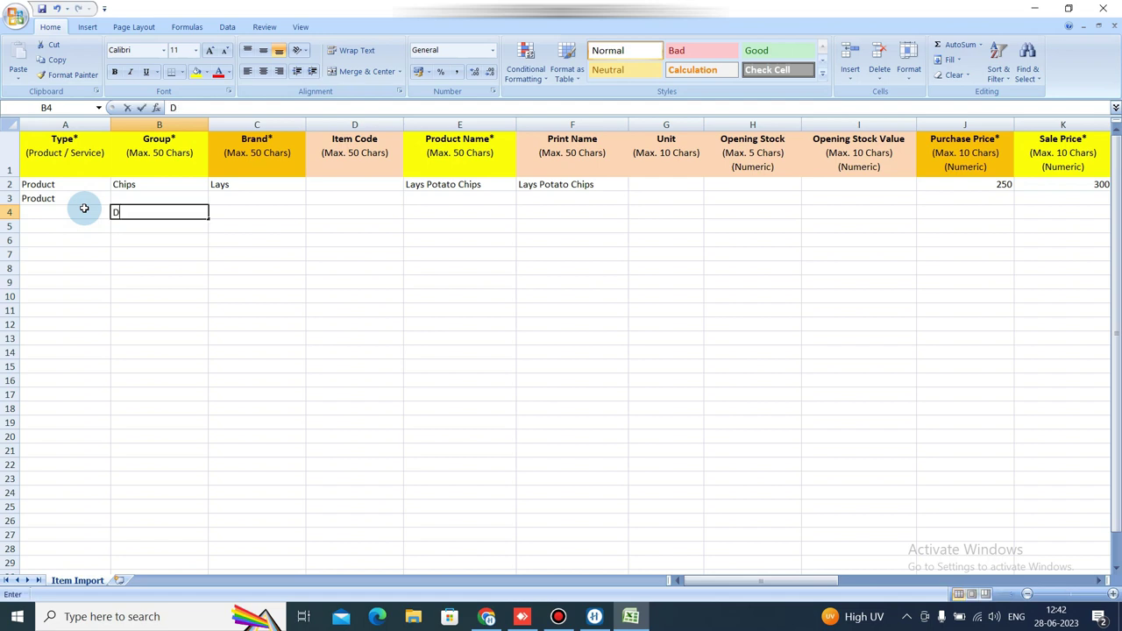
{"action": "type", "text": "ark"}
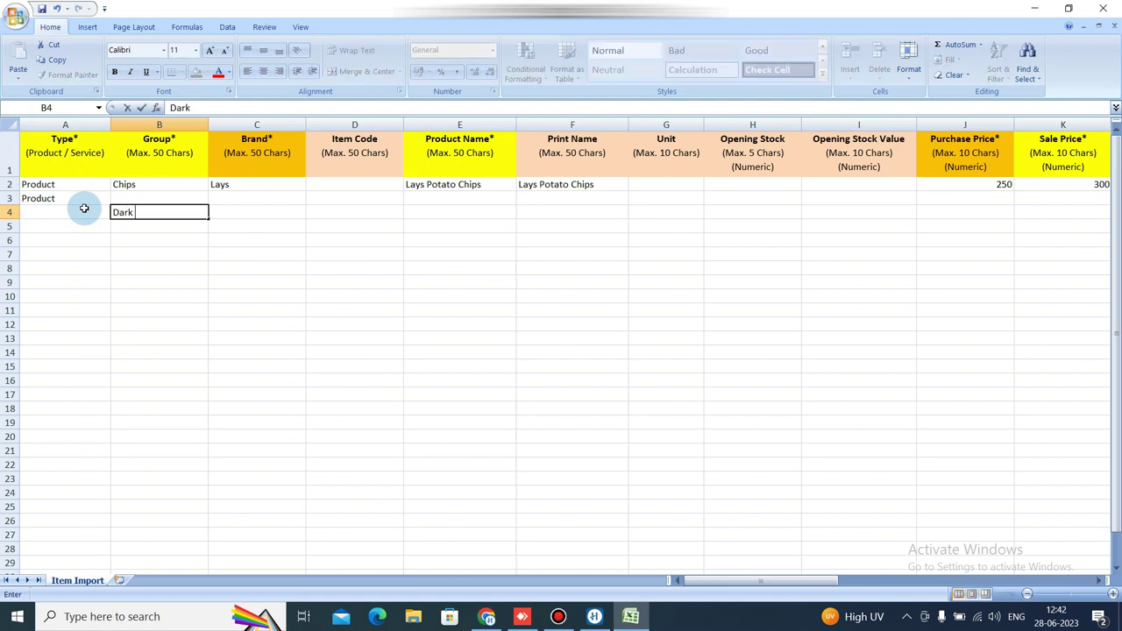
{"action": "type", "text": " Choo"}
{"action": "type", "text": "olate"}
{"action": "key", "text": "Tab"}
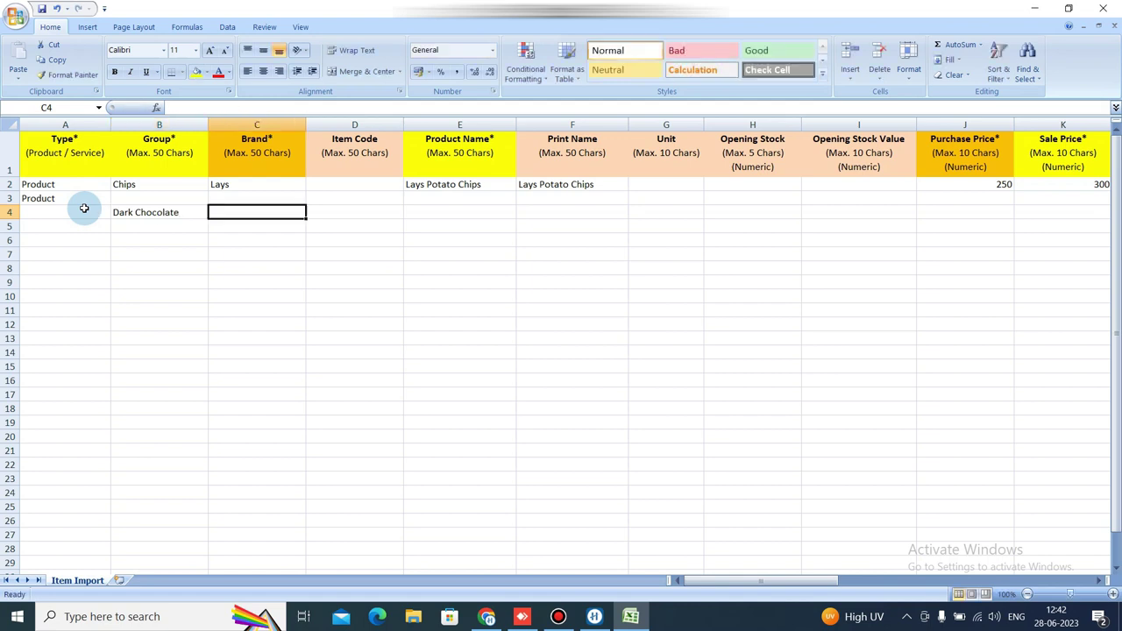
{"action": "key", "text": "Left"}
{"action": "key", "text": "ctrl+c"}
{"action": "key", "text": "Up"}
{"action": "key", "text": "ctrl+v"}
{"action": "key", "text": "Down"}
{"action": "key", "text": "Delete"}
{"action": "key", "text": "Right"}
{"action": "key", "text": "Up"}
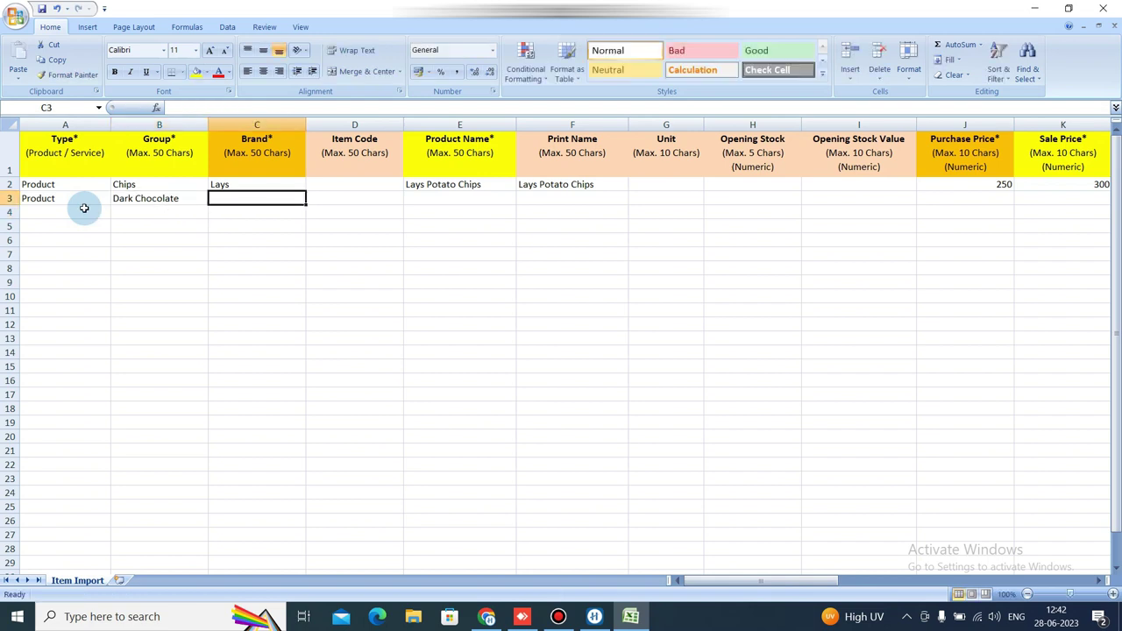
Enter Amul as row 3's brand and build the product name from the brand and group.
{"action": "type", "text": "A"}
{"action": "type", "text": "mukl"}
{"action": "key", "text": "BackSpace"}
{"action": "key", "text": "BackSpace"}
{"action": "type", "text": "l"}
{"action": "key", "text": "Tab"}
{"action": "key", "text": "Tab"}
{"action": "key", "text": "Left"}
{"action": "key", "text": "Left"}
{"action": "key", "text": "ctrl+c"}
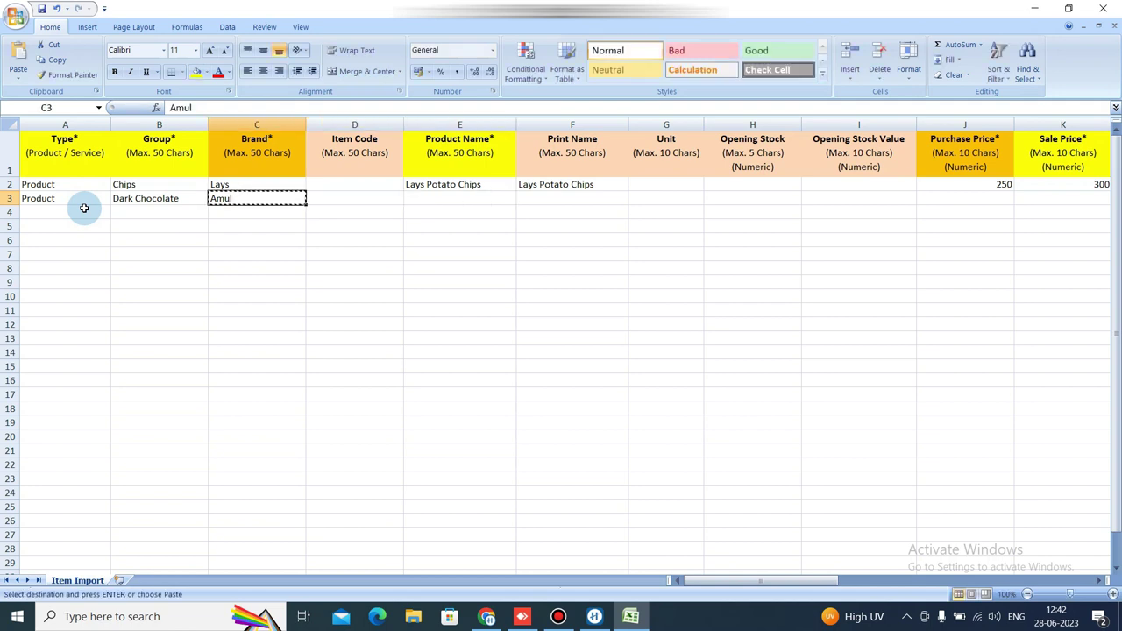
{"action": "key", "text": "Right"}
{"action": "key", "text": "Right"}
{"action": "key", "text": "ctrl+v"}
{"action": "key", "text": "Left"}
{"action": "key", "text": "Left"}
{"action": "key", "text": "Left"}
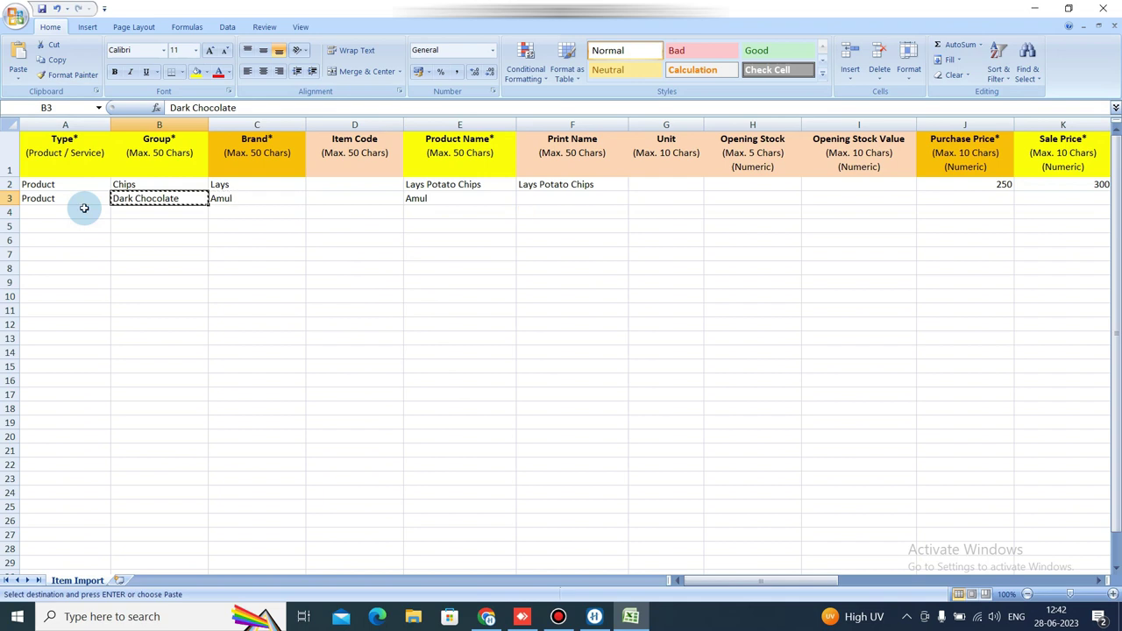
{"action": "key", "text": "ctrl+c"}
{"action": "key", "text": "Right"}
{"action": "key", "text": "Right"}
{"action": "key", "text": "Right"}
{"action": "key", "text": "Return"}
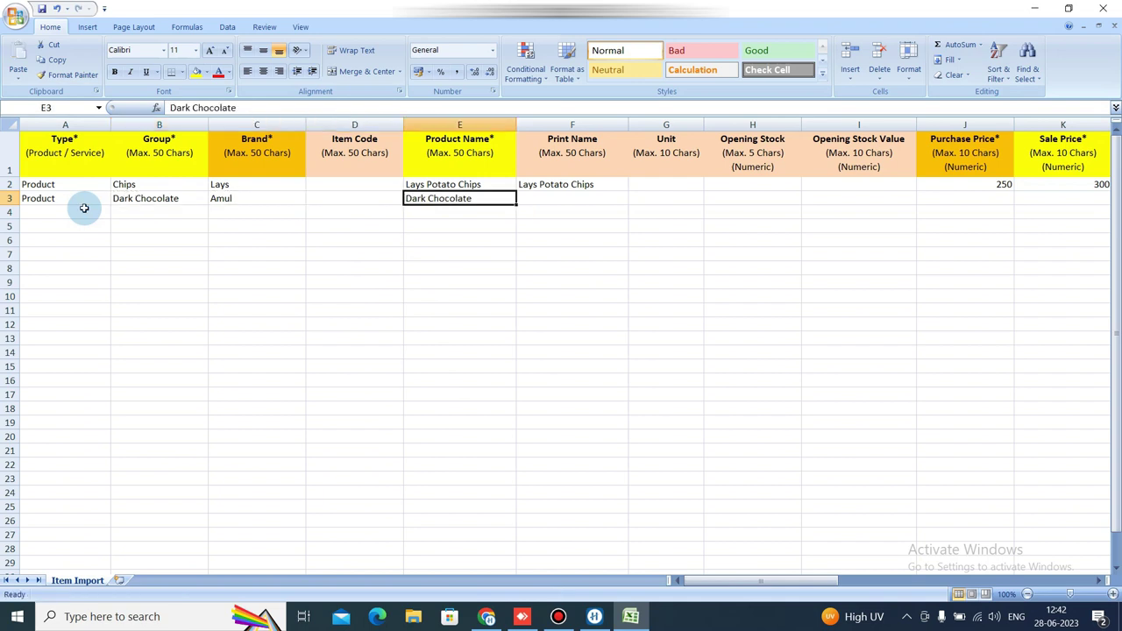
{"action": "key", "text": "Down"}
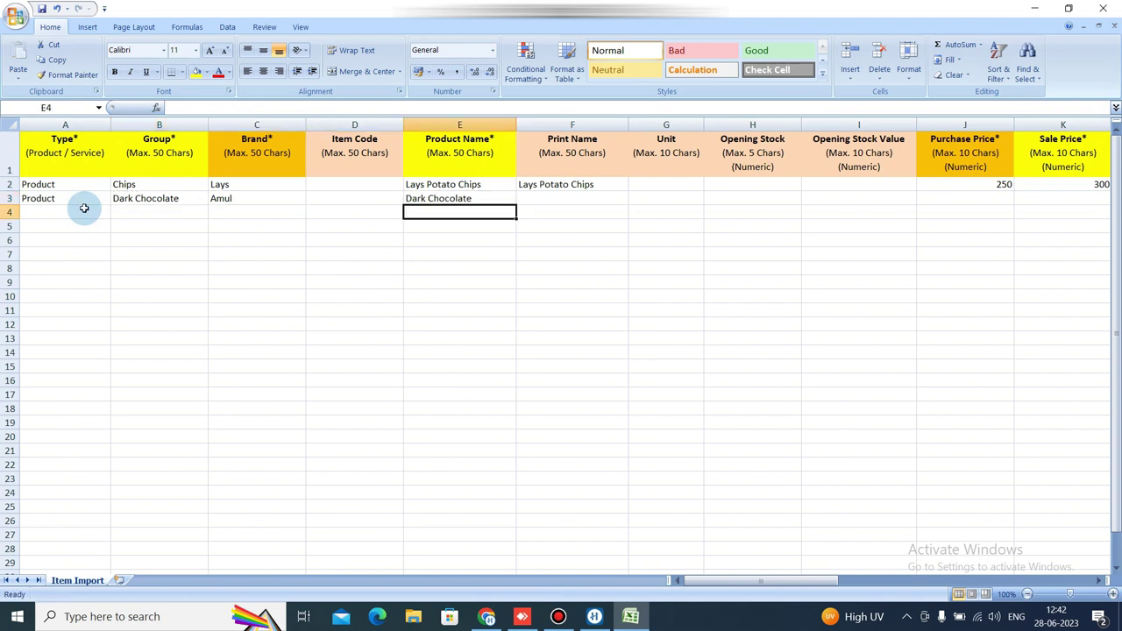
{"action": "key", "text": "Up"}
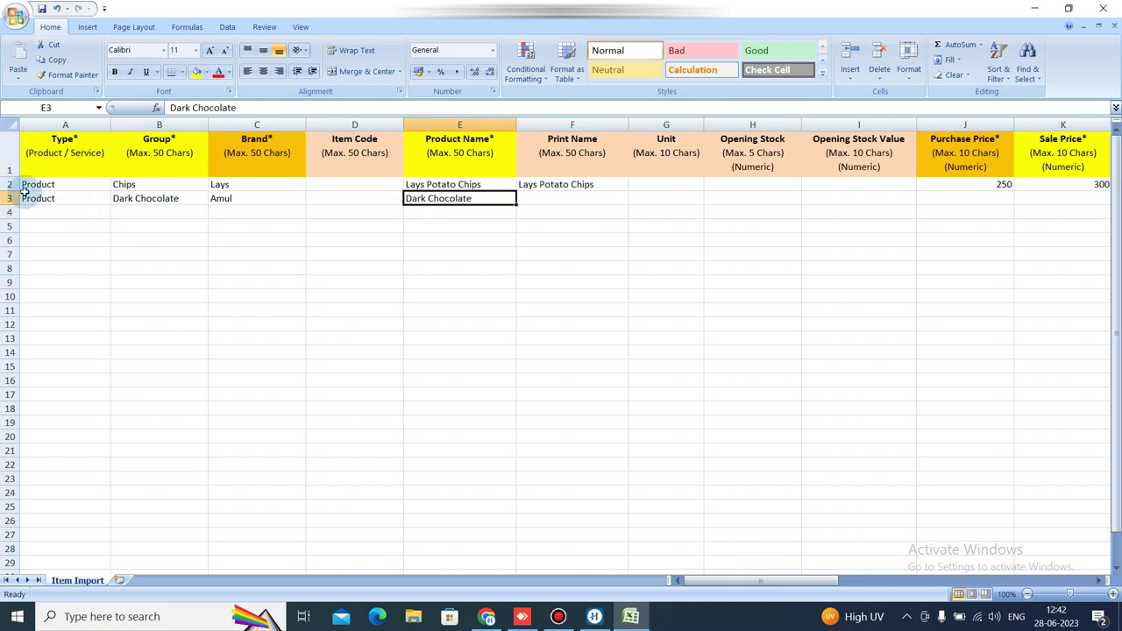
Correct the product name to Amul Dark Chocolate and copy it into Print Name.
{"action": "double_click", "coordinate": [469, 197]}
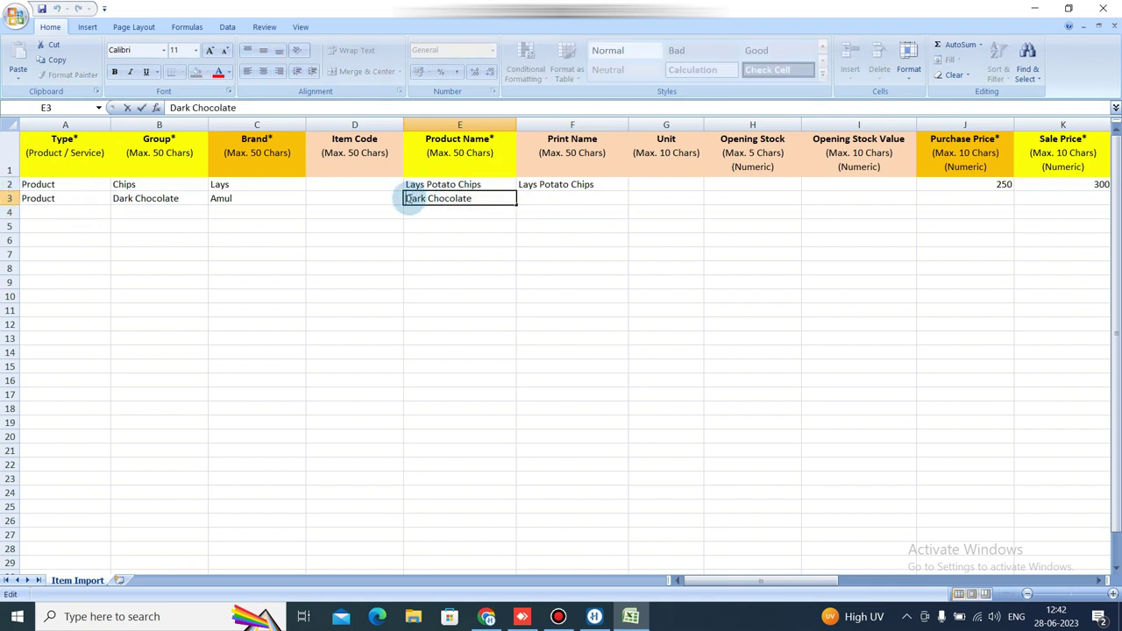
{"action": "type", "text": "Aul"}
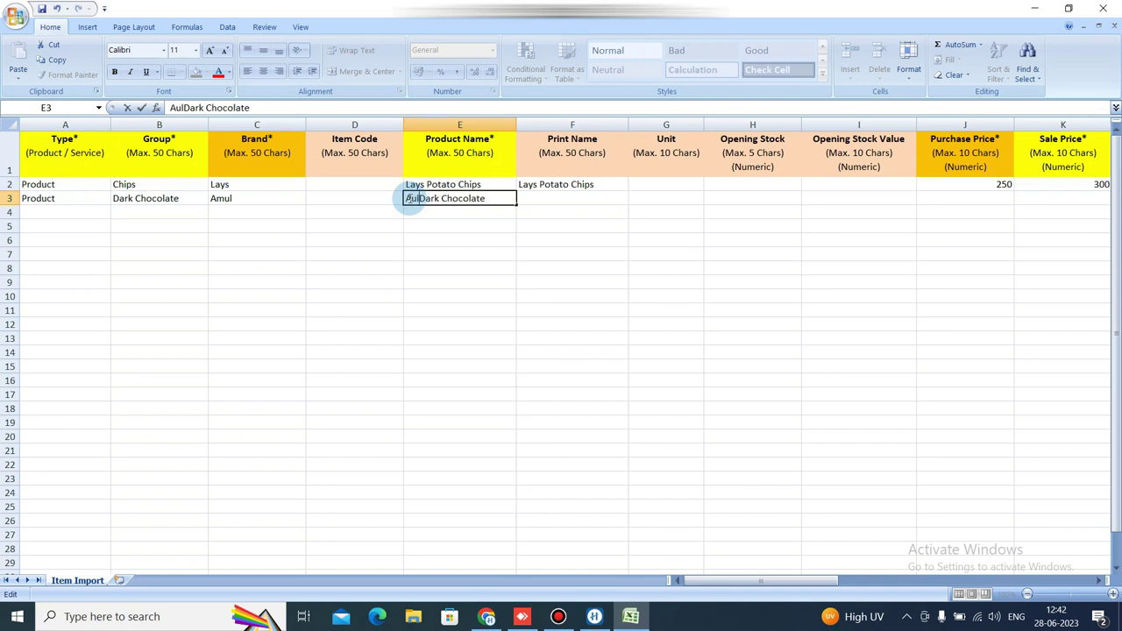
{"action": "key", "text": "BackSpace"}
{"action": "key", "text": "BackSpace"}
{"action": "type", "text": "mul"}
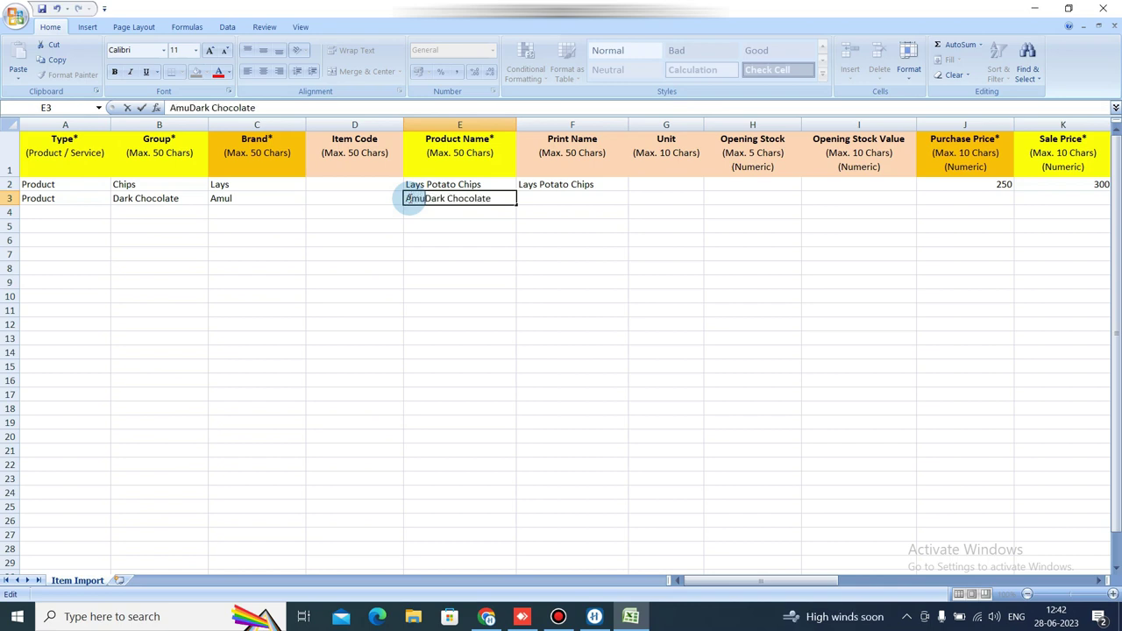
{"action": "key", "text": "Return"}
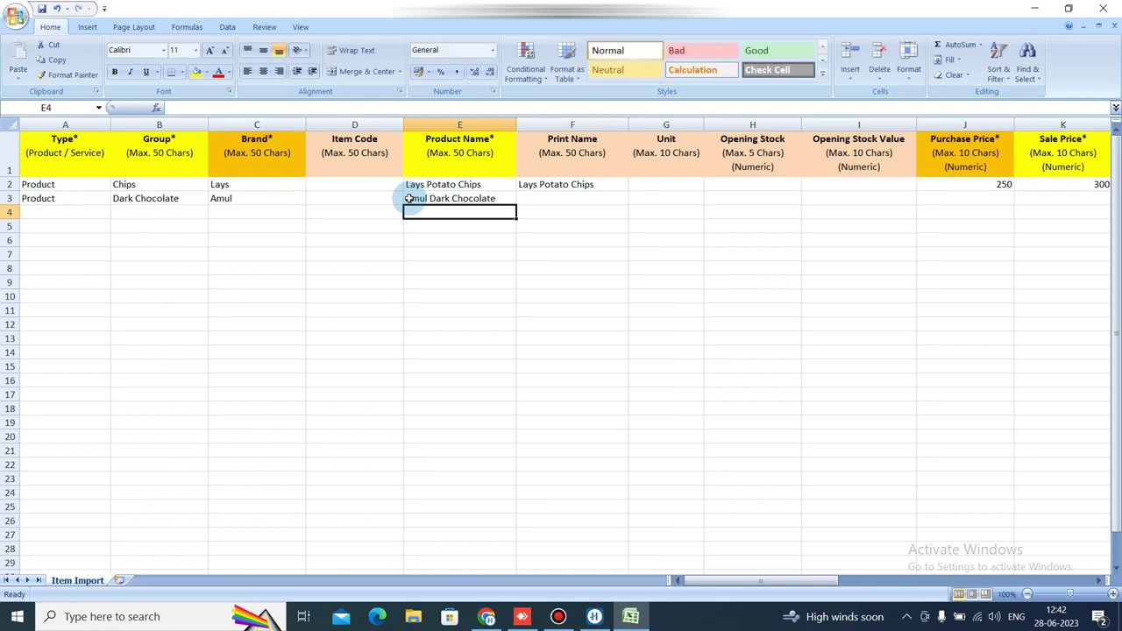
{"action": "key", "text": "Up"}
{"action": "key", "text": "Right"}
{"action": "left_click", "coordinate": [409, 199]}
{"action": "key", "text": "ctrl+c"}
{"action": "key", "text": "Right"}
{"action": "key", "text": "ctrl+v"}
Enter purchase price 500, sale price 700 and the GST rate for Amul Dark Chocolate.
{"action": "key", "text": "Right"}
{"action": "key", "text": "Right"}
{"action": "key", "text": "Right"}
{"action": "key", "text": "Right"}
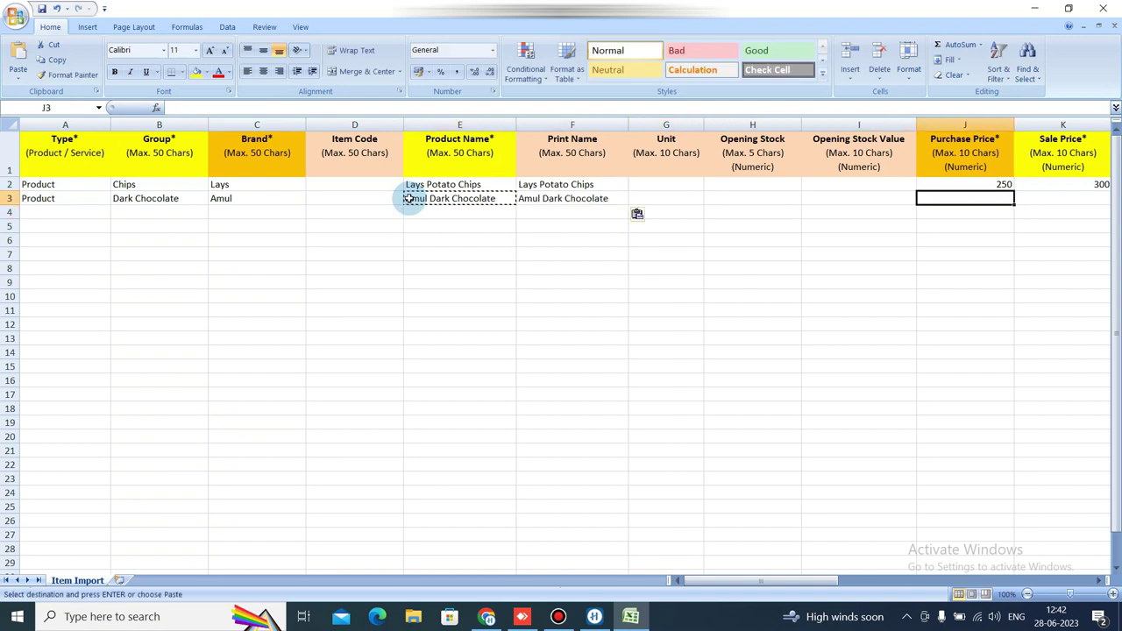
{"action": "type", "text": "500"}
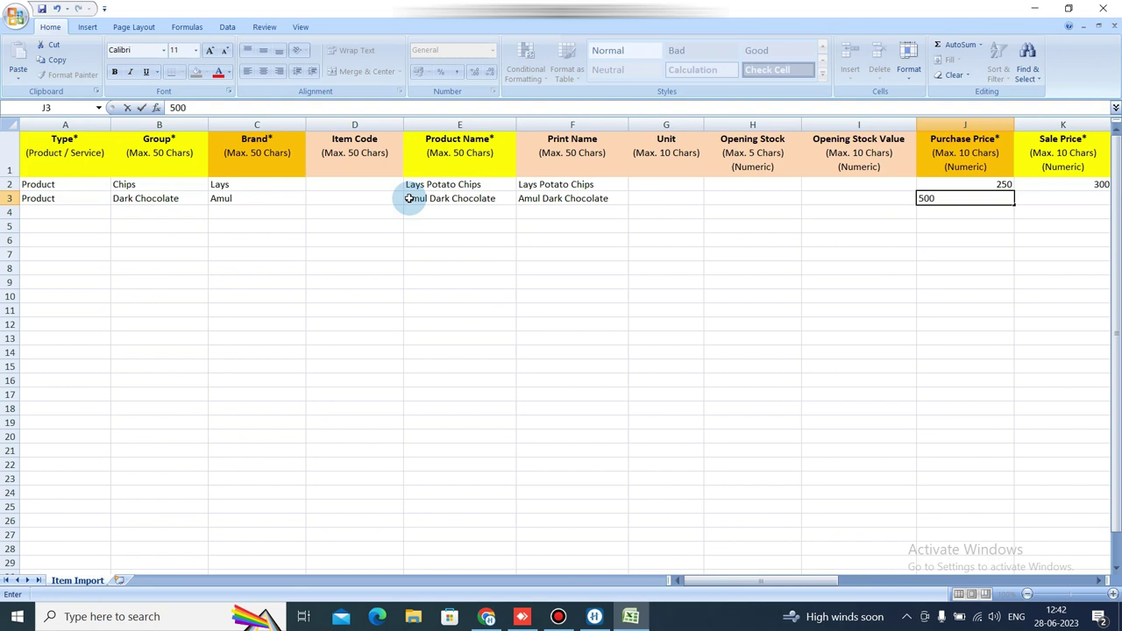
{"action": "key", "text": "Tab"}
{"action": "type", "text": "700"}
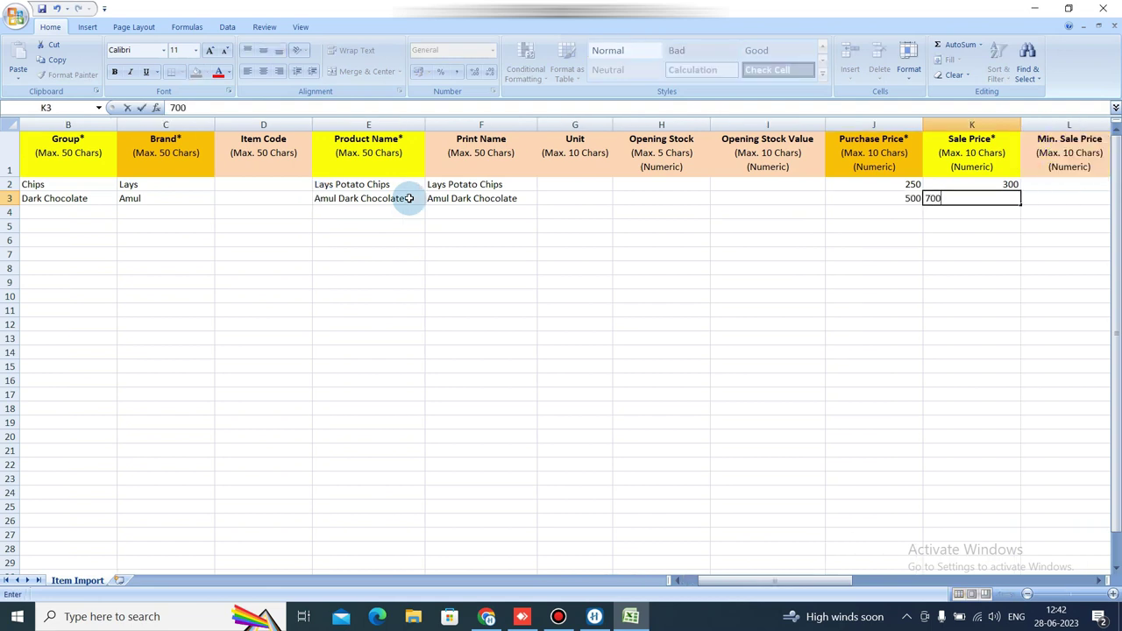
{"action": "key", "text": "Tab"}
{"action": "key", "text": "Tab"}
{"action": "key", "text": "Tab"}
{"action": "key", "text": "Tab"}
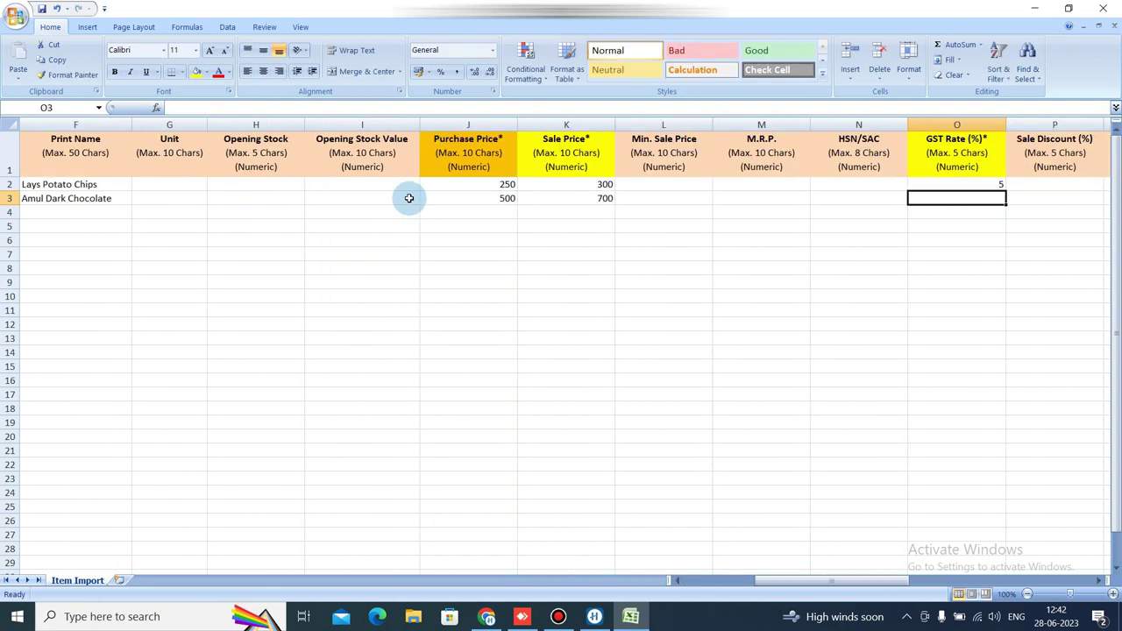
{"action": "type", "text": "5"}
{"action": "key", "text": "Left"}
{"action": "key", "text": "Left"}
{"action": "key", "text": "Left"}
{"action": "key", "text": "Left"}
{"action": "key", "text": "Left"}
{"action": "key", "text": "Left"}
{"action": "key", "text": "Left"}
{"action": "key", "text": "Left"}
{"action": "key", "text": "Left"}
{"action": "key", "text": "Left"}
{"action": "key", "text": "Left"}
{"action": "key", "text": "Left"}
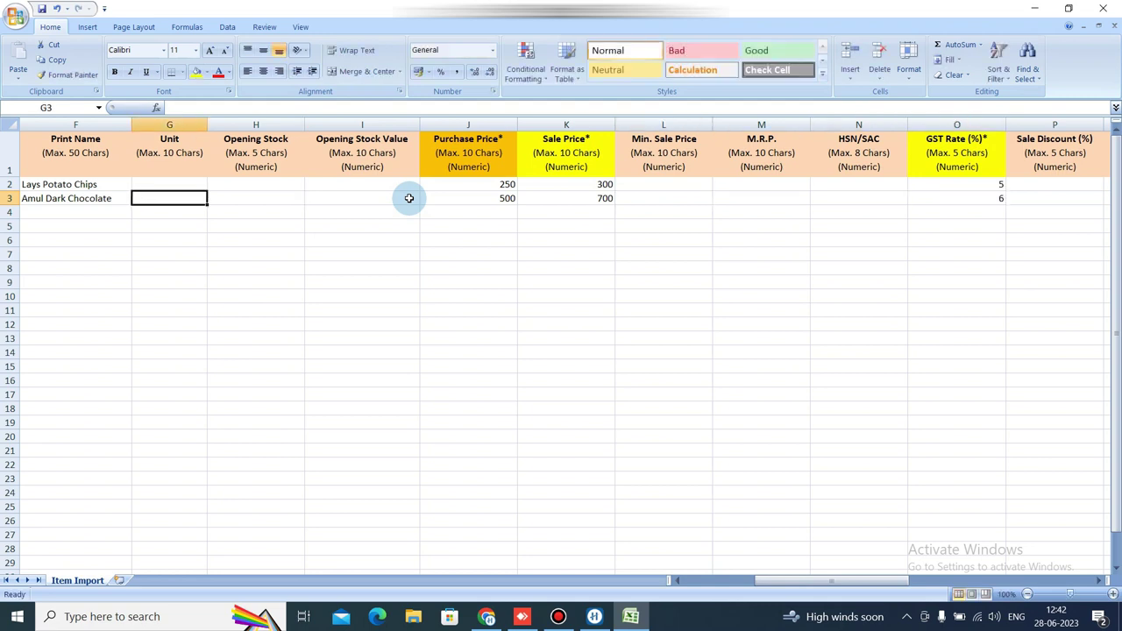
{"action": "key", "text": "Down"}
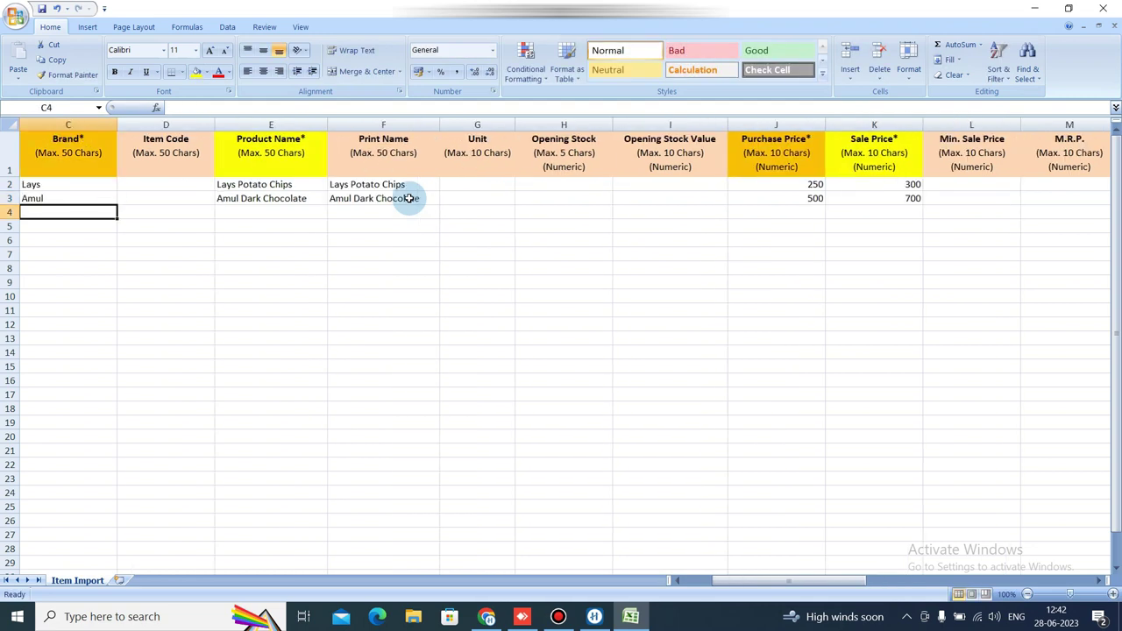
Enter Cookies as row 4's brand, Product Name and Print Name.
{"action": "type", "text": "Coo"}
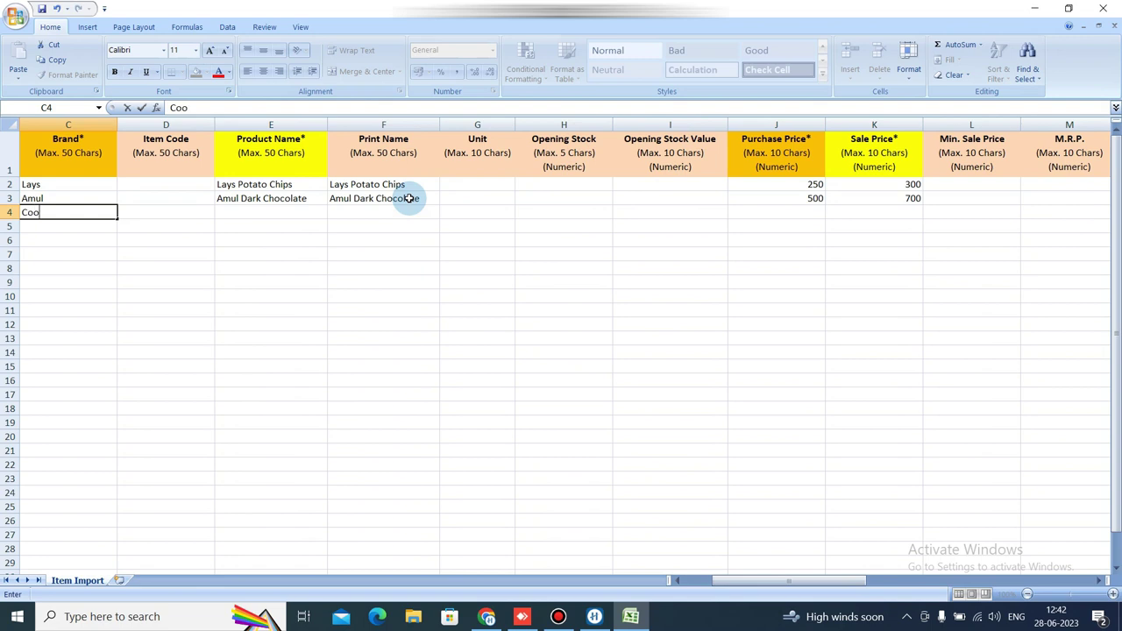
{"action": "type", "text": "kies"}
{"action": "key", "text": "ctrl+Return"}
{"action": "key", "text": "ctrl+c"}
{"action": "key", "text": "Right"}
{"action": "key", "text": "Right"}
{"action": "key", "text": "ctrl+v"}
{"action": "key", "text": "Right"}
{"action": "key", "text": "ctrl+v"}
Enter purchase price 1000, sale price 1200 and GST rate 5 for Cookies, then close Excel.
{"action": "key", "text": "Right"}
{"action": "key", "text": "Right"}
{"action": "key", "text": "Right"}
{"action": "key", "text": "Right"}
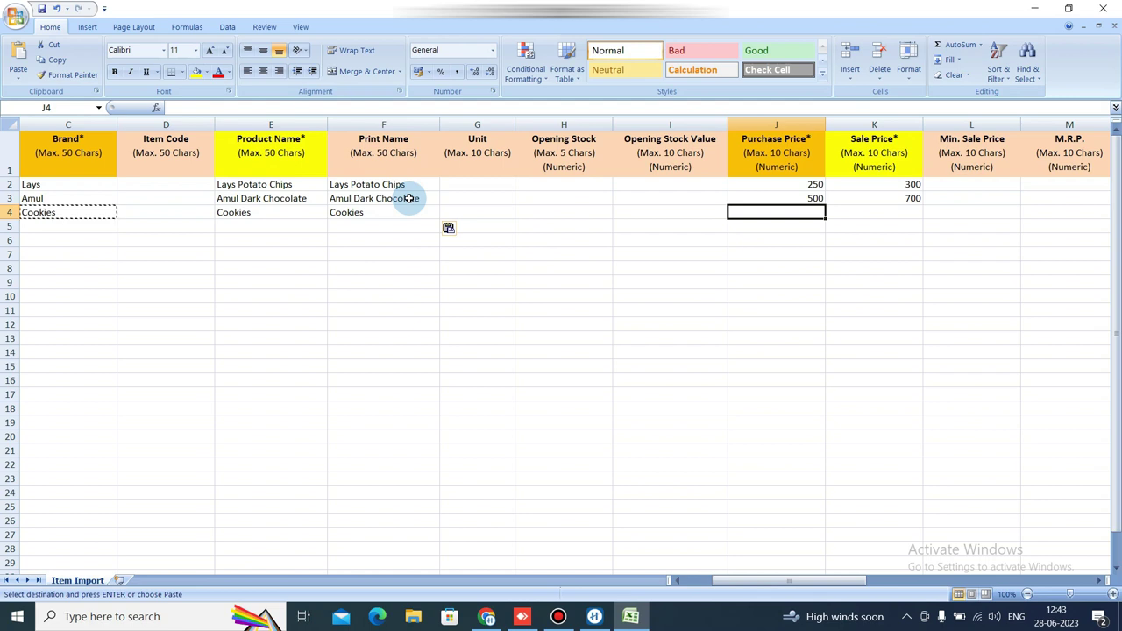
{"action": "type", "text": "1000"}
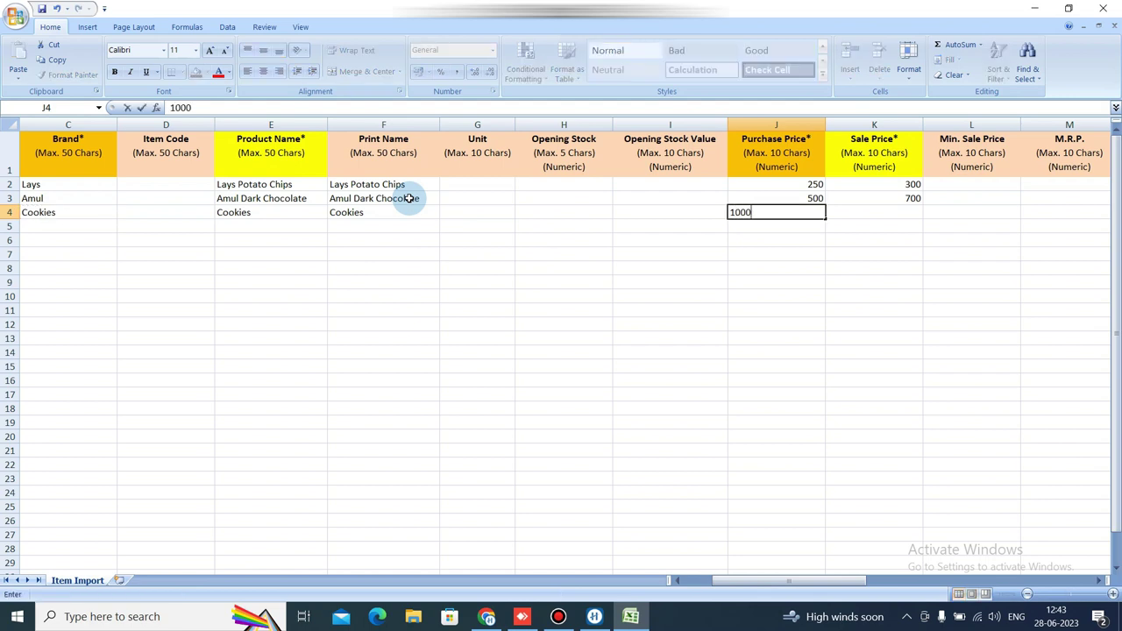
{"action": "key", "text": "Tab"}
{"action": "type", "text": "1200"}
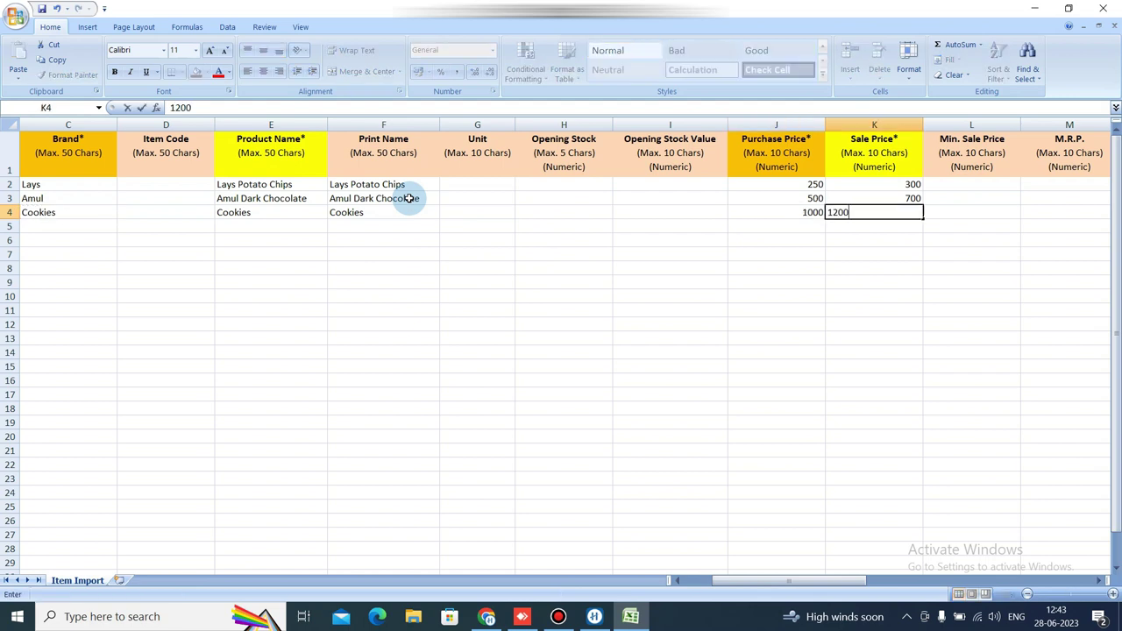
{"action": "key", "text": "Tab"}
{"action": "key", "text": "Tab"}
{"action": "key", "text": "Tab"}
{"action": "key", "text": "Tab"}
{"action": "key", "text": "Tab"}
{"action": "key", "text": "shift+Tab"}
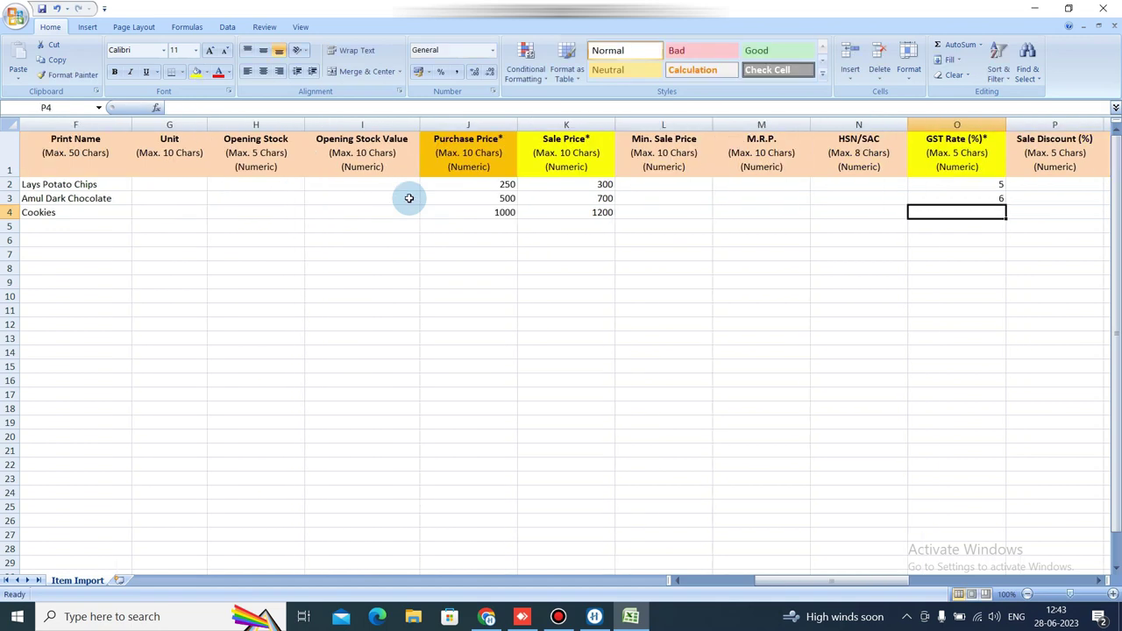
{"action": "type", "text": "5"}
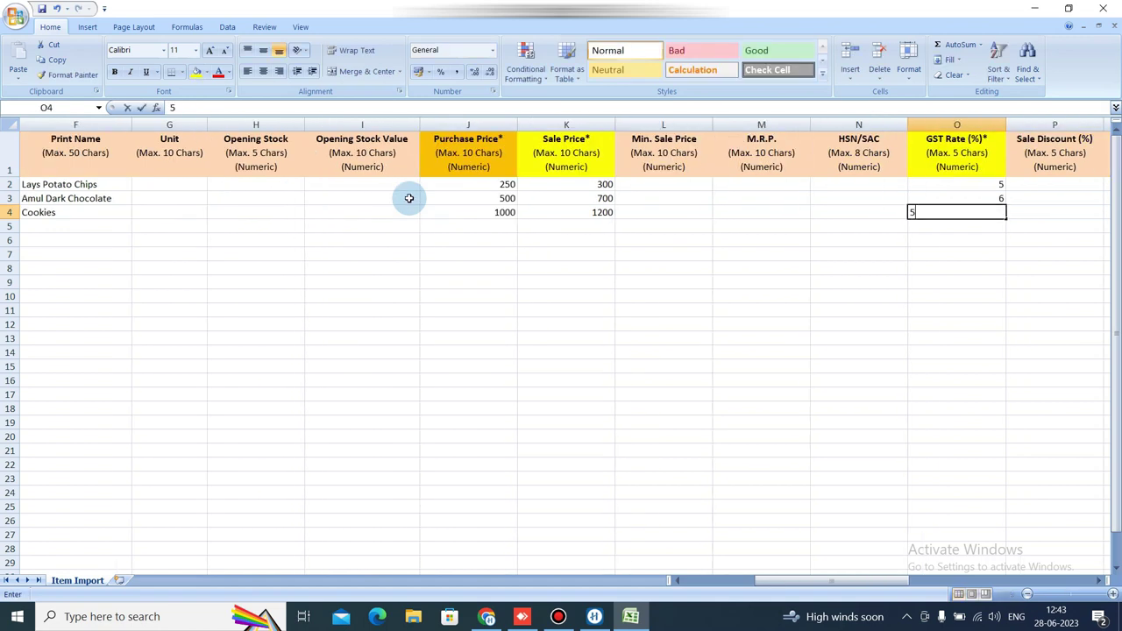
{"action": "key", "text": "Return"}
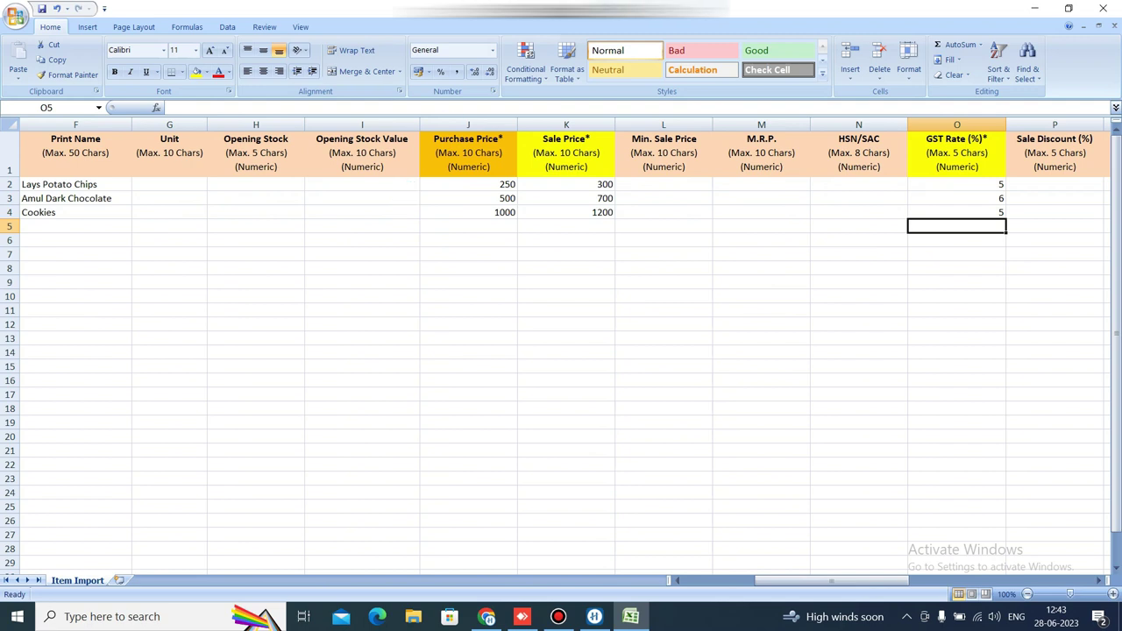
{"action": "left_click", "coordinate": [1103, 7]}
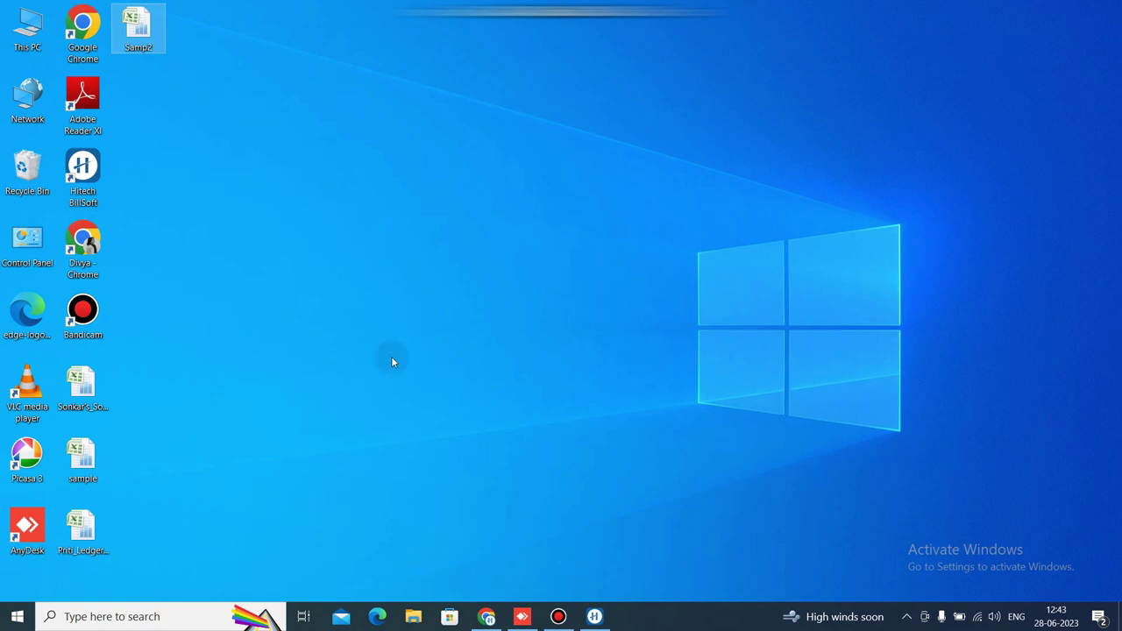
Restore BillSoft, reopen the Items import window and open the Locate Product Template File dialog.
{"action": "left_click", "coordinate": [596, 616]}
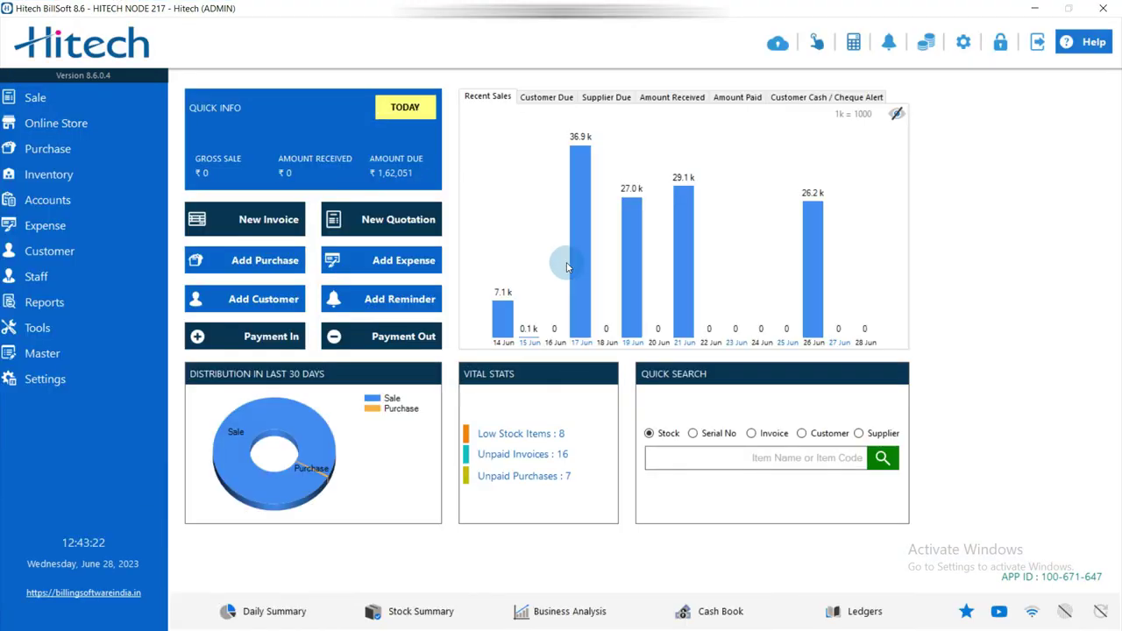
{"action": "left_click", "coordinate": [100, 330]}
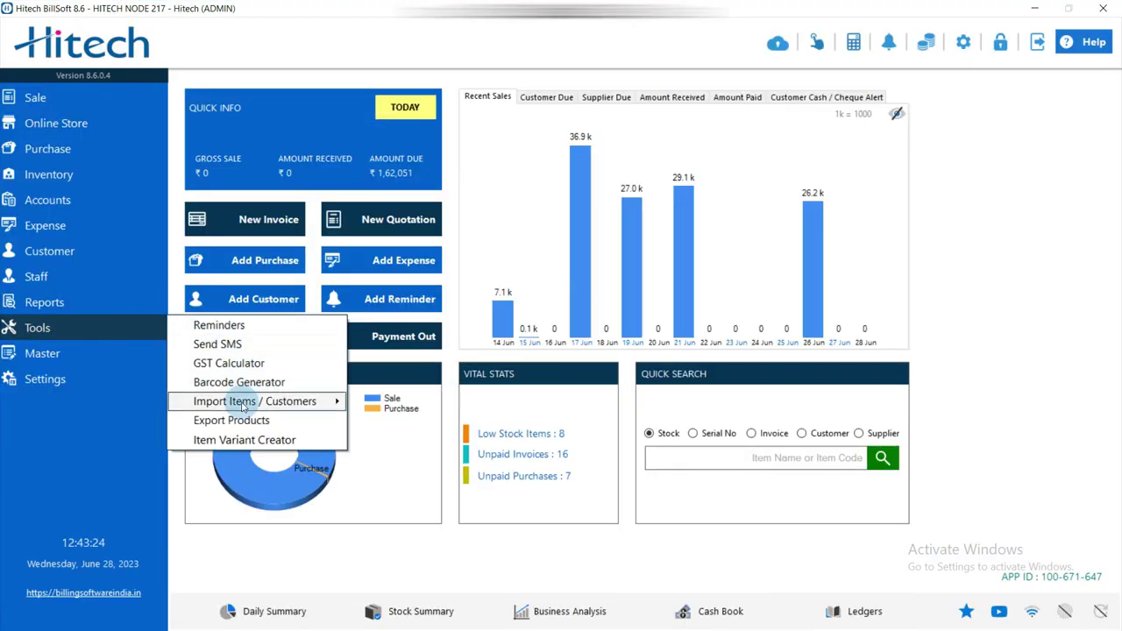
{"action": "mouse_move", "coordinate": [255, 400]}
{"action": "left_click", "coordinate": [354, 403]}
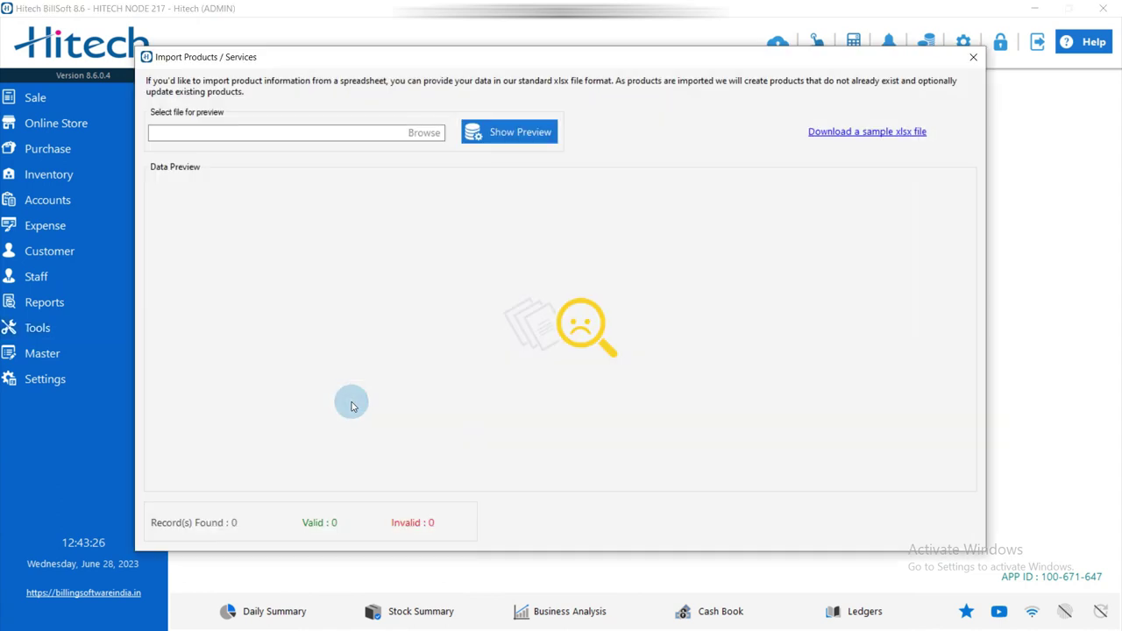
{"action": "left_click", "coordinate": [426, 133]}
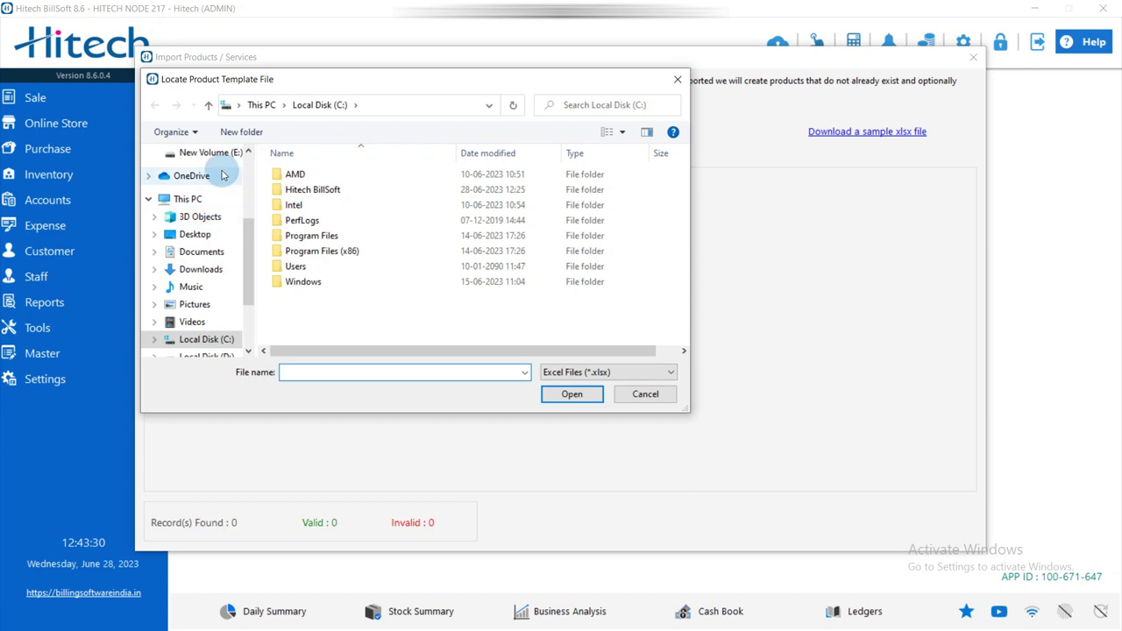
Select Desktop\Samp2.xlsx, preview its products, and import all three items.
{"action": "left_click", "coordinate": [208, 235]}
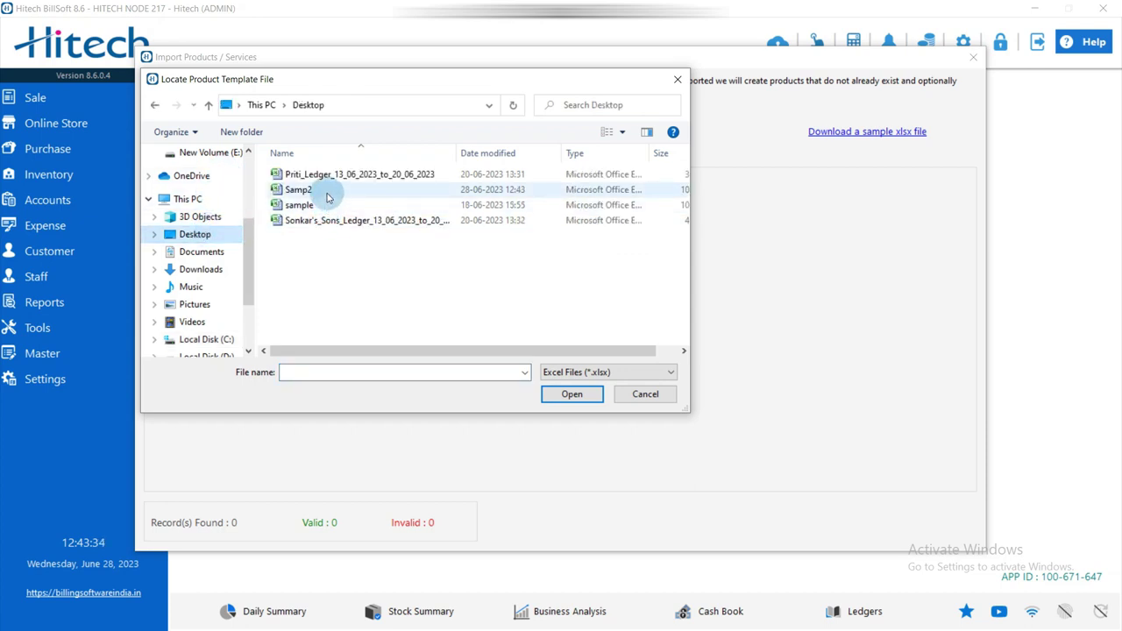
{"action": "left_click", "coordinate": [325, 191]}
{"action": "left_click", "coordinate": [553, 398]}
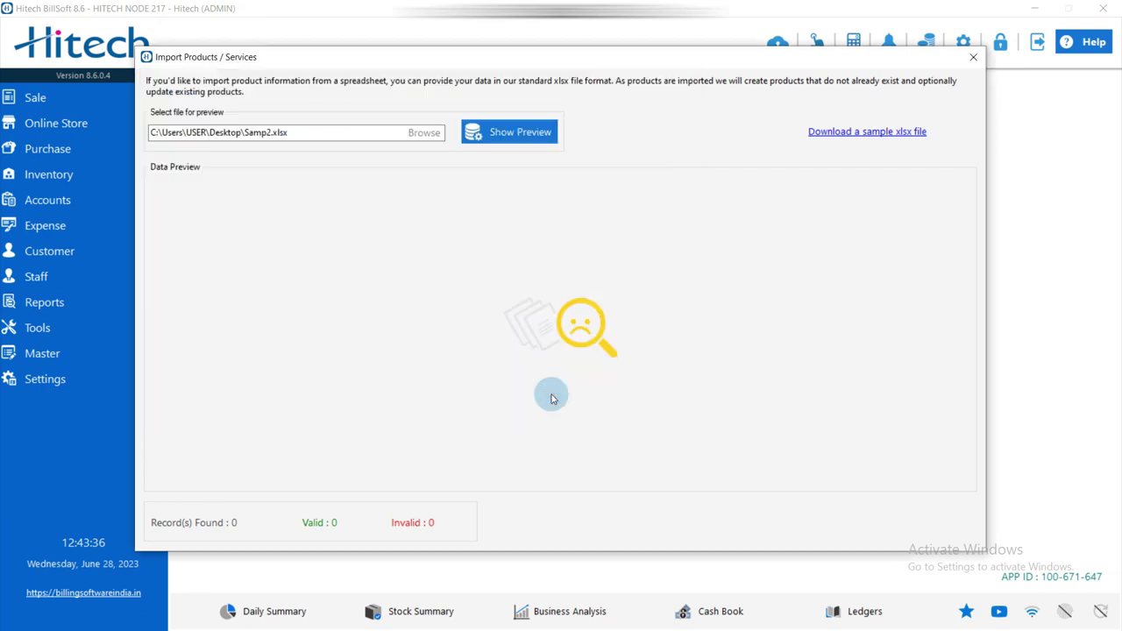
{"action": "left_click", "coordinate": [507, 140]}
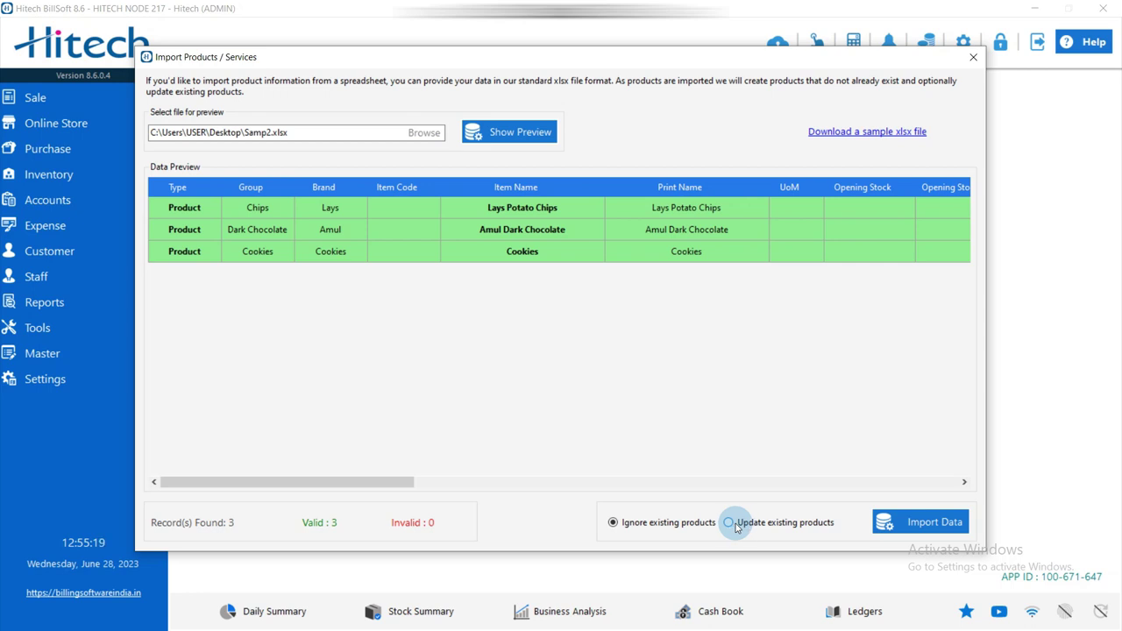
{"action": "left_click", "coordinate": [935, 523]}
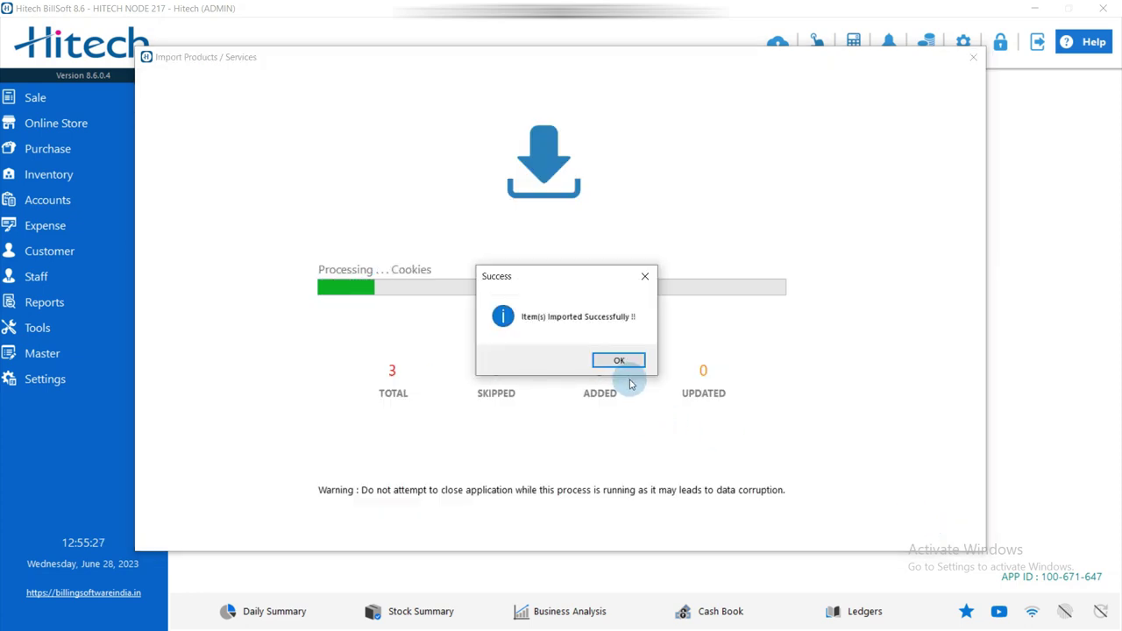
{"action": "left_click", "coordinate": [624, 360]}
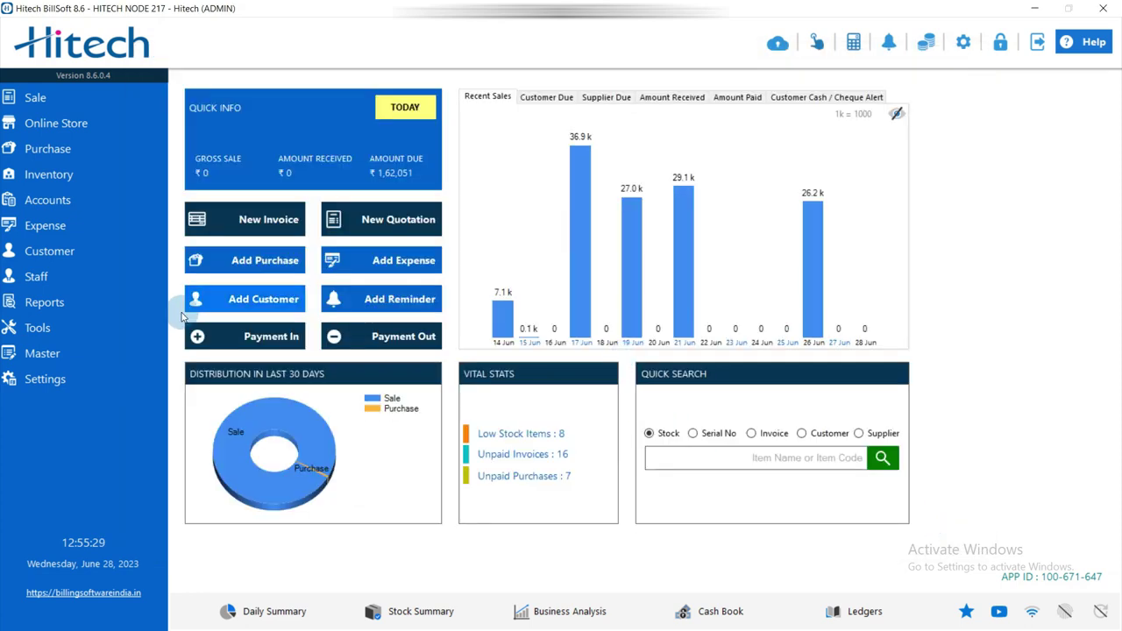
{"action": "left_click", "coordinate": [38, 353]}
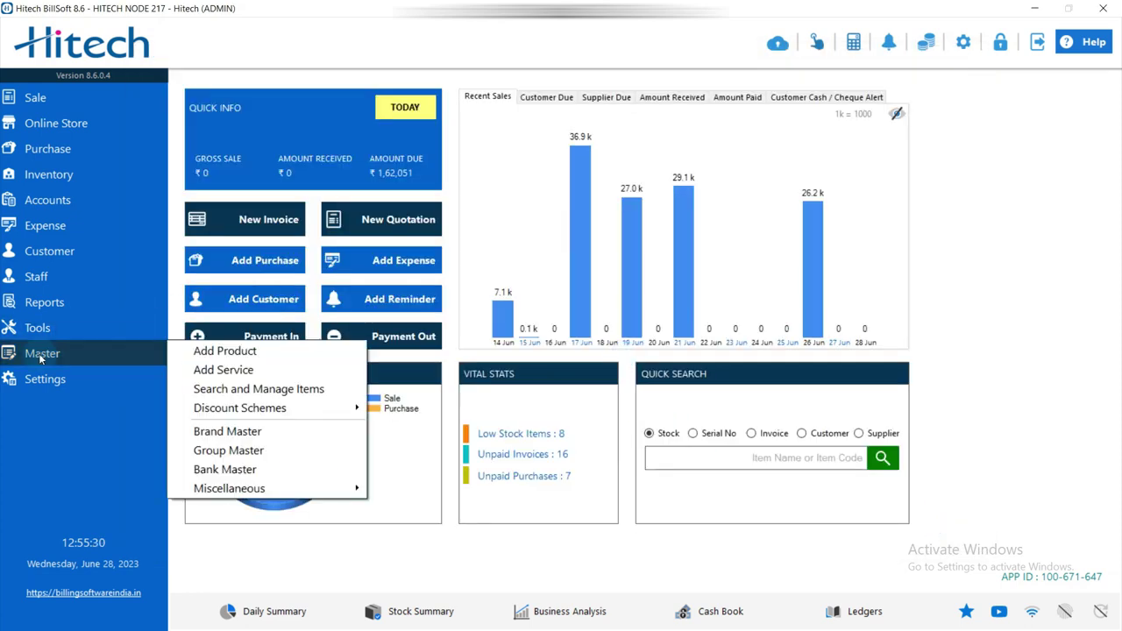
{"action": "left_click", "coordinate": [257, 392]}
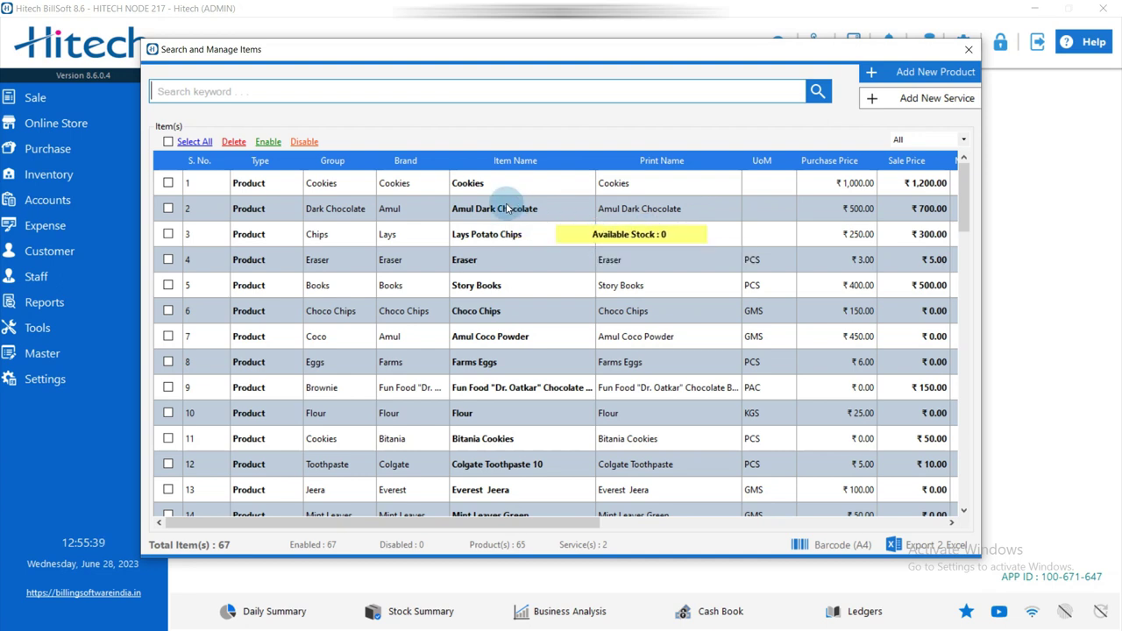
{"action": "right_click", "coordinate": [540, 235]}
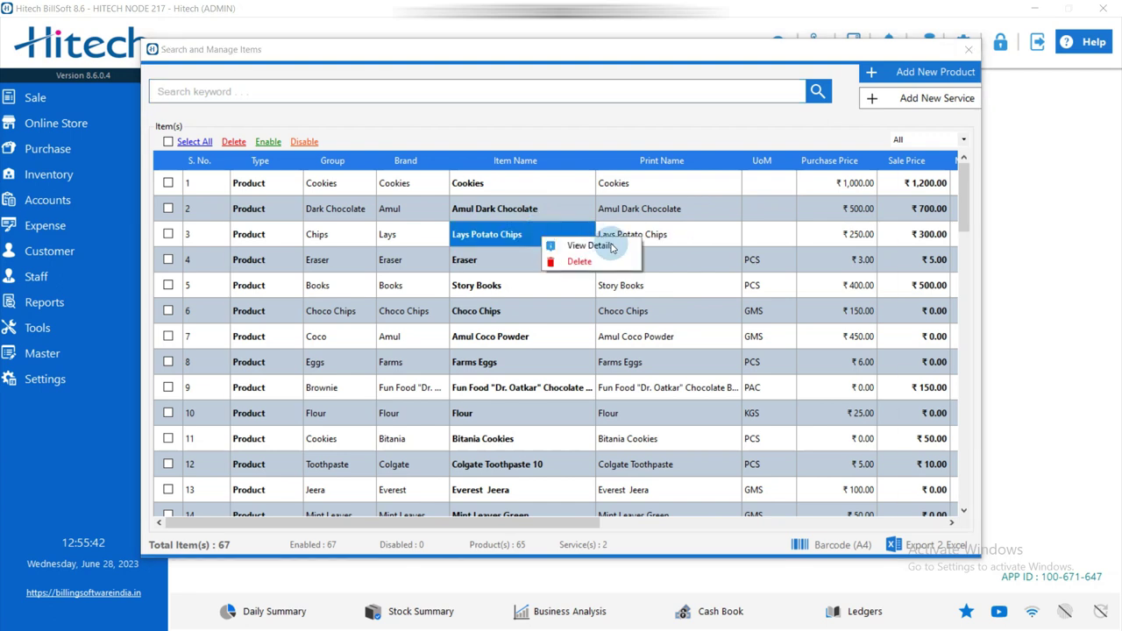
{"action": "left_click", "coordinate": [612, 247]}
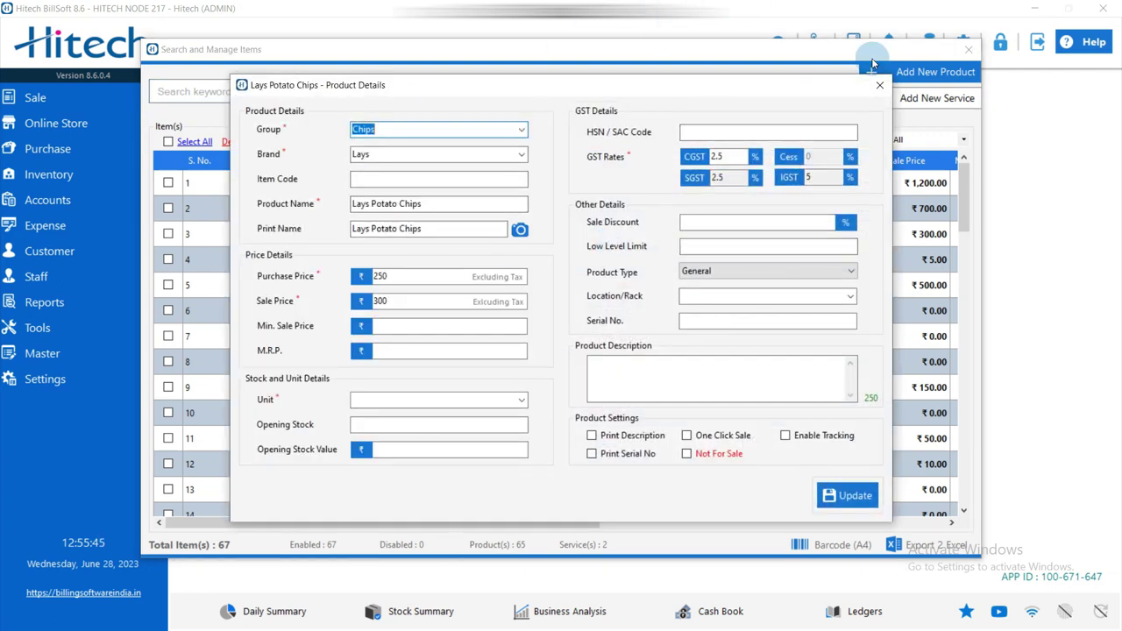
{"action": "left_click", "coordinate": [882, 84]}
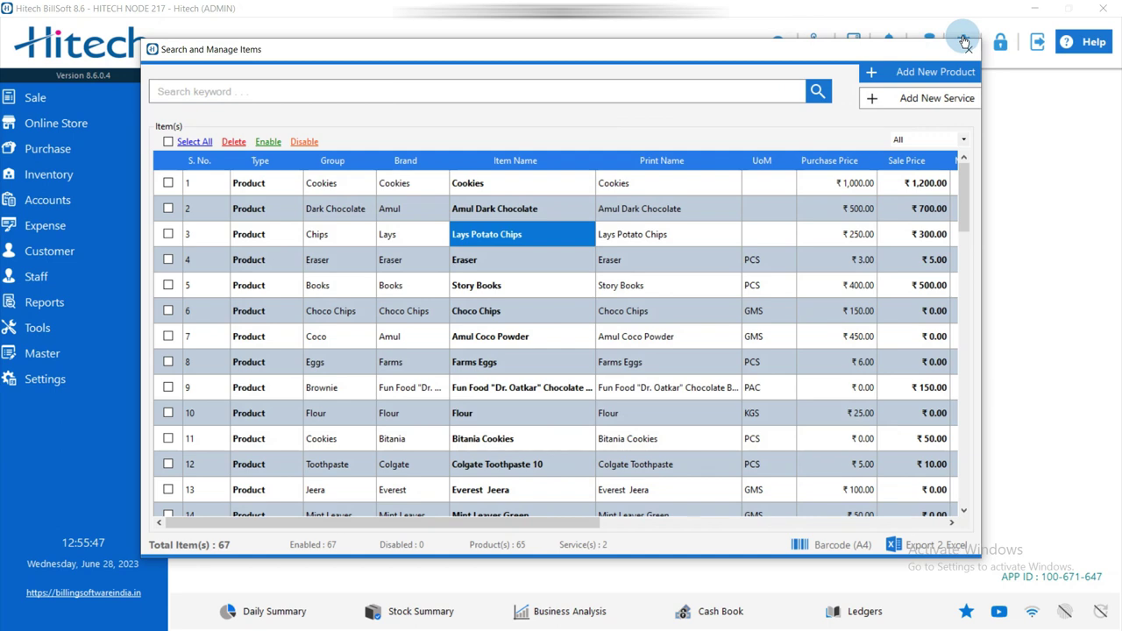
{"action": "left_click", "coordinate": [968, 49]}
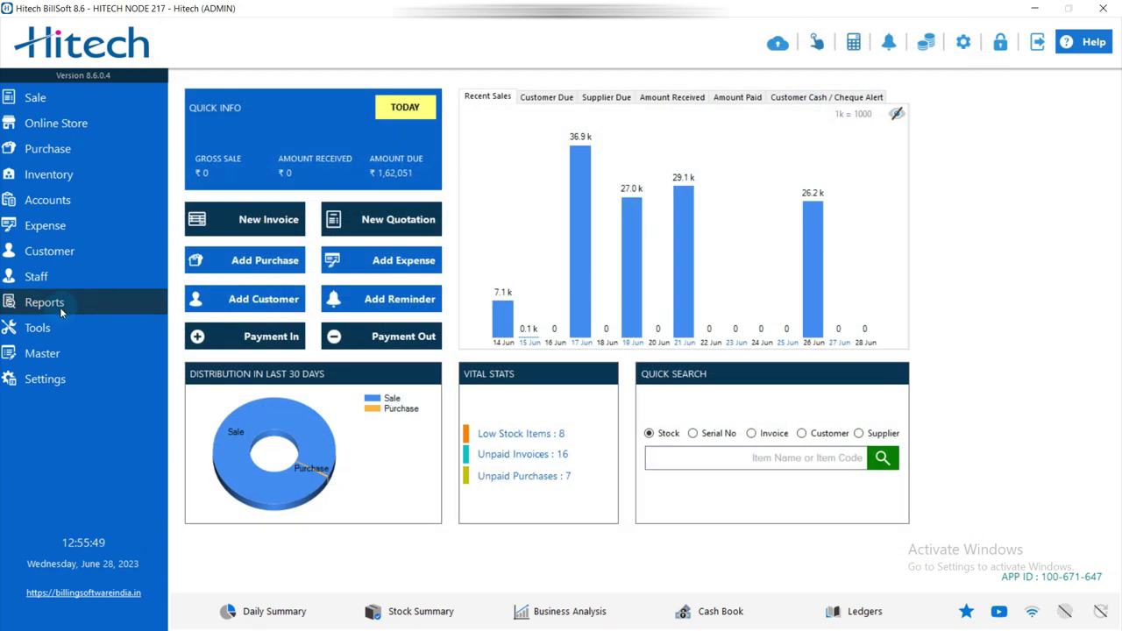
Open the Import Customers window via Tools > Import Items / Customers > Customers.
{"action": "left_click", "coordinate": [53, 328]}
{"action": "mouse_move", "coordinate": [316, 404]}
{"action": "left_click", "coordinate": [397, 419]}
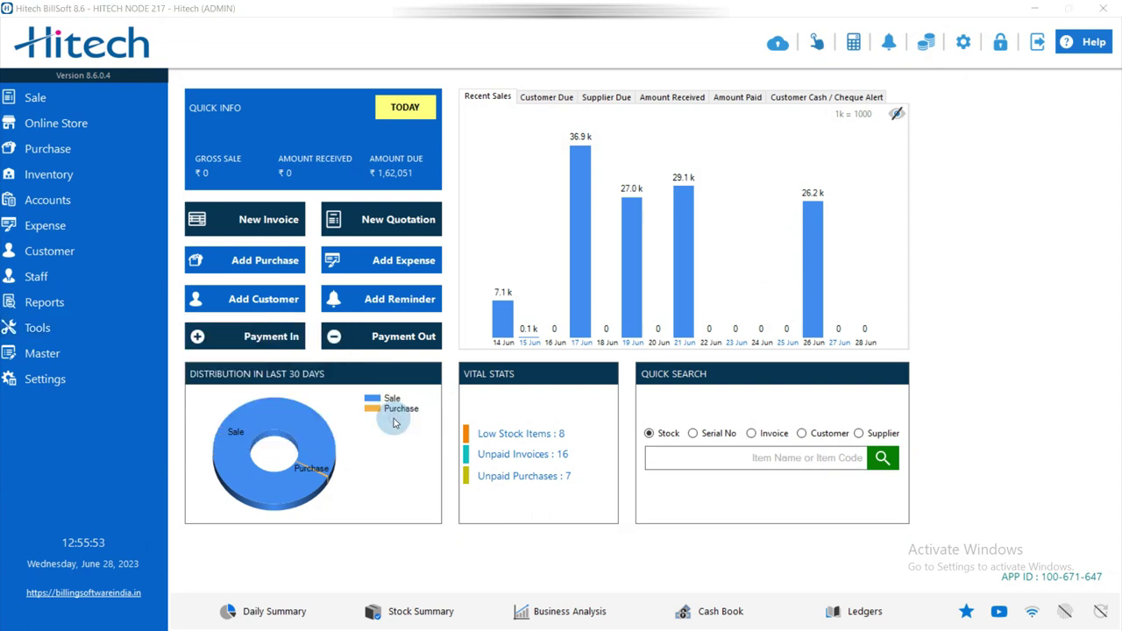
Download the sample customer template to the Desktop under the name sa.
{"action": "left_click", "coordinate": [866, 132]}
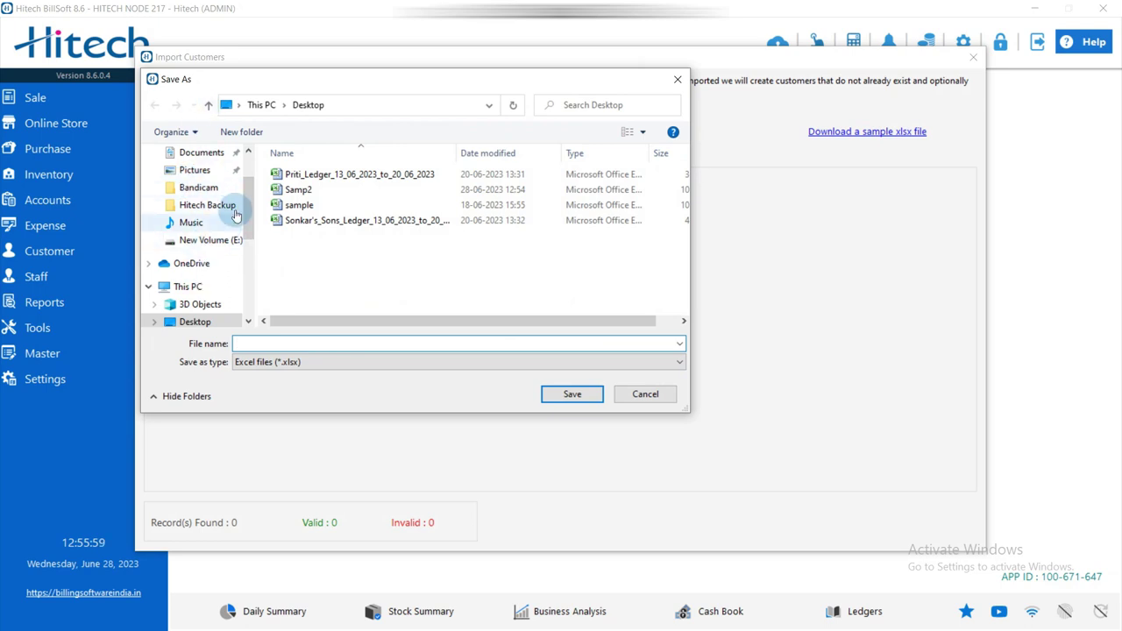
{"action": "scroll", "coordinate": [245, 207], "scroll_direction": "up", "scroll_amount": 2}
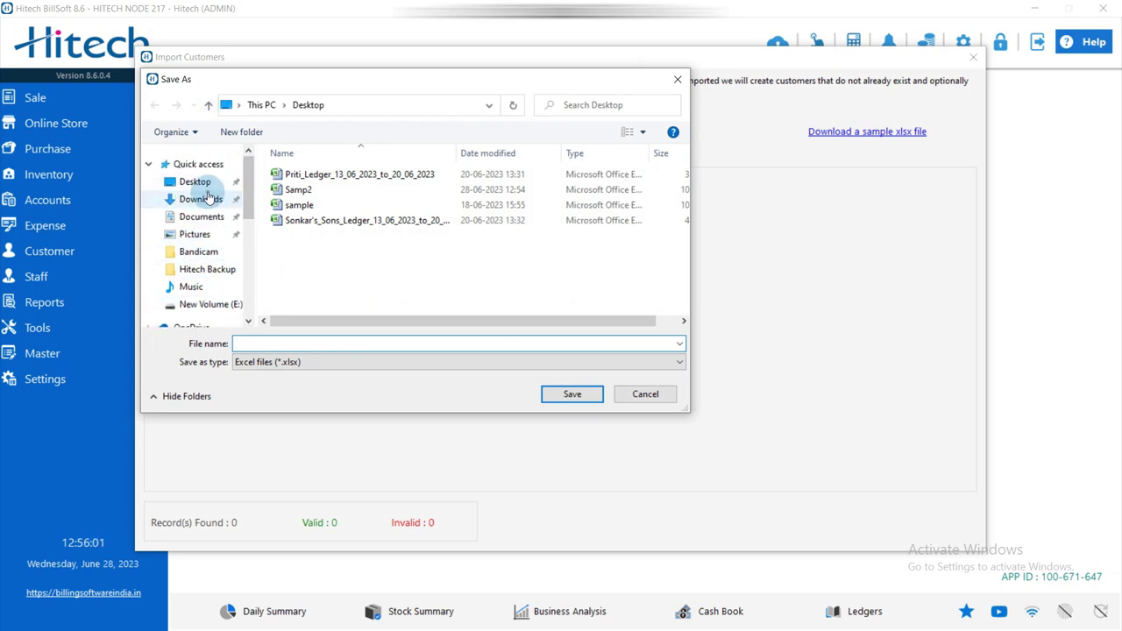
{"action": "left_click", "coordinate": [211, 199]}
{"action": "left_click", "coordinate": [197, 182]}
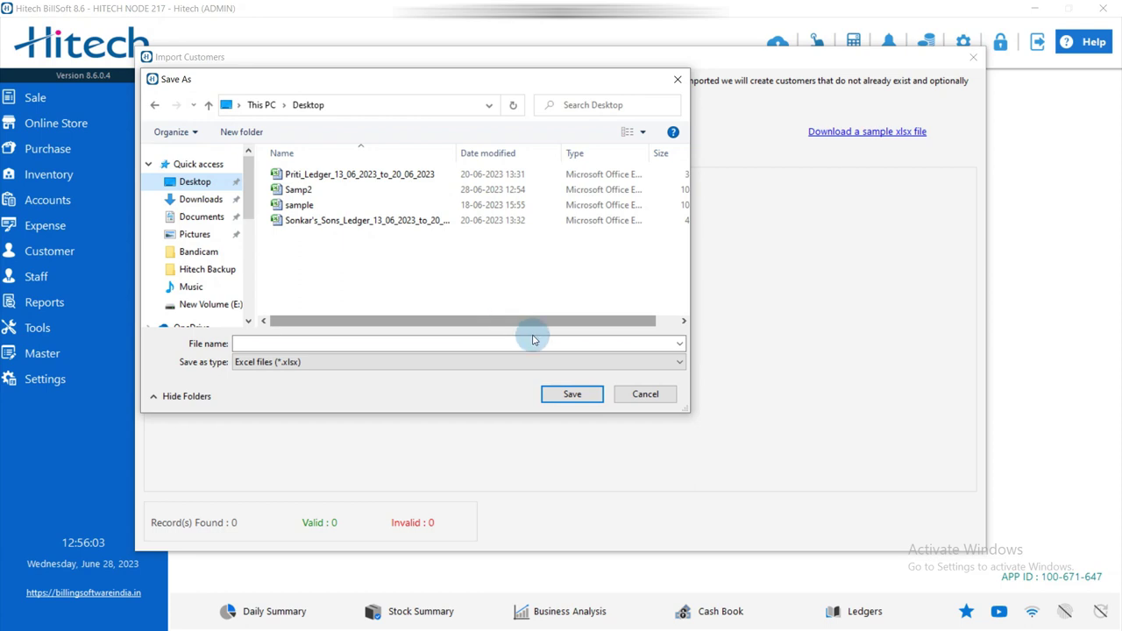
{"action": "left_click", "coordinate": [515, 347]}
{"action": "type", "text": "sa"}
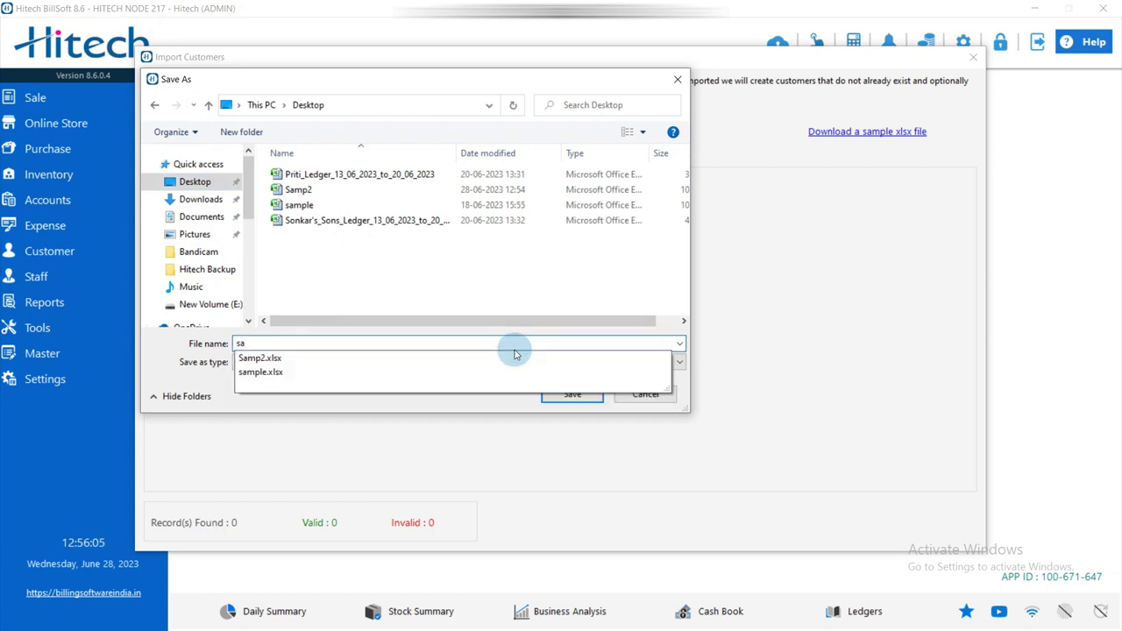
{"action": "key", "text": "Return"}
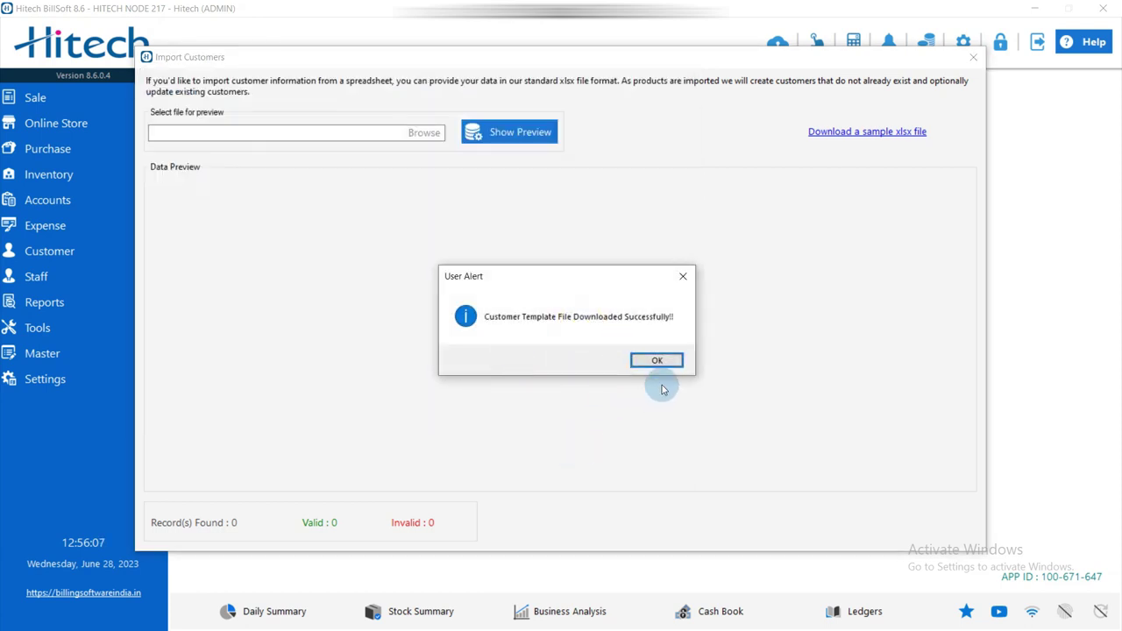
{"action": "left_click", "coordinate": [675, 361]}
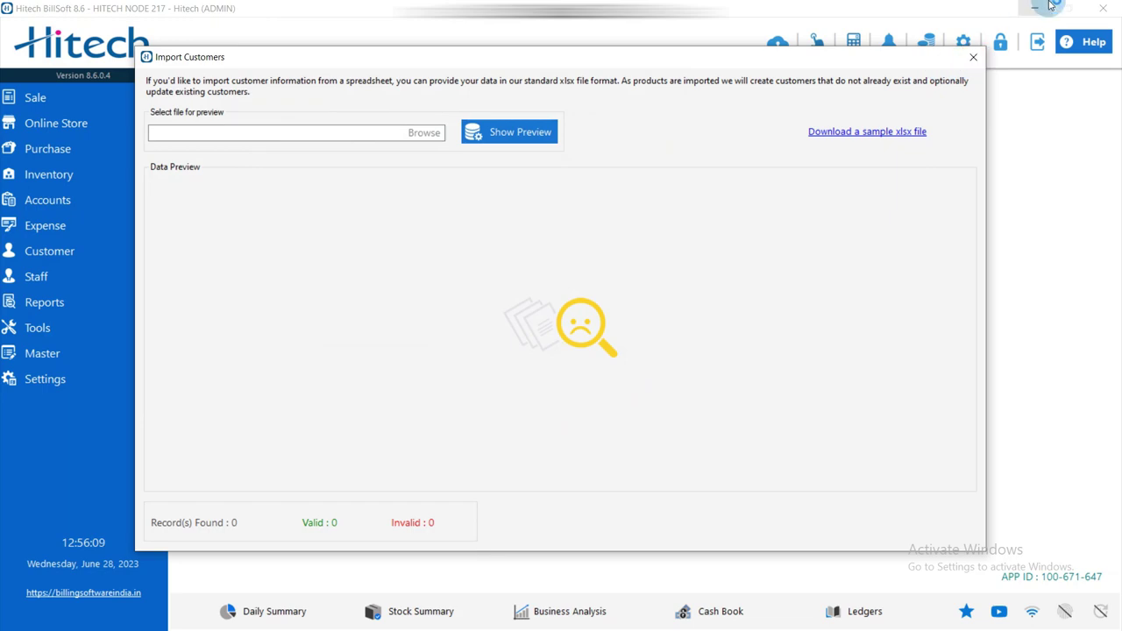
Open the sa customer template in Excel and go to the first data row.
{"action": "left_click", "coordinate": [1050, 6]}
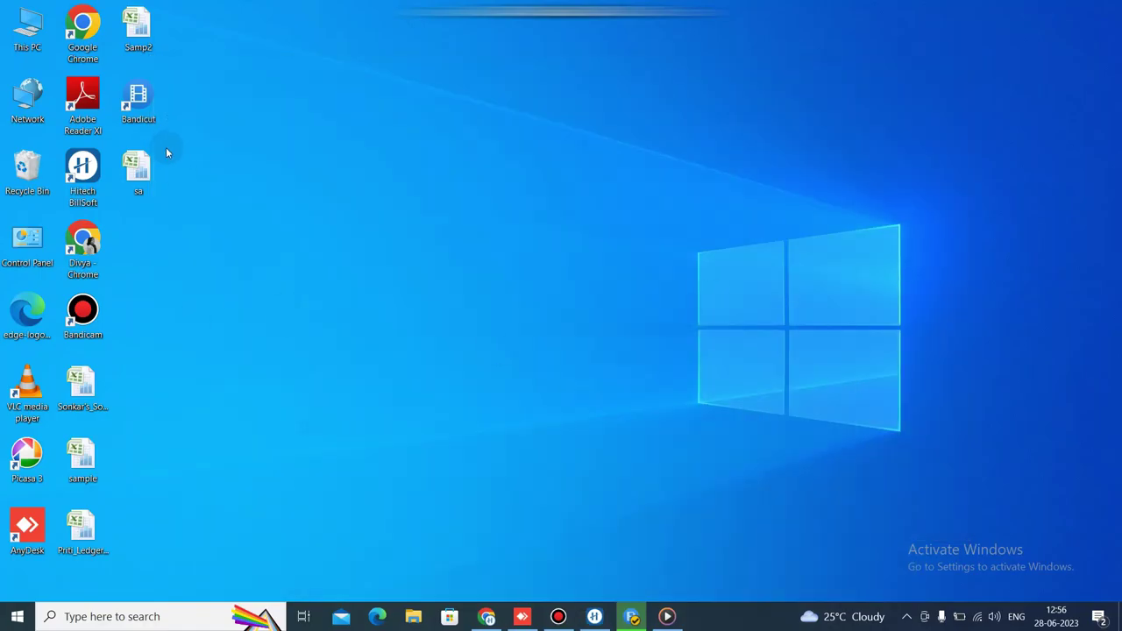
{"action": "double_click", "coordinate": [153, 168]}
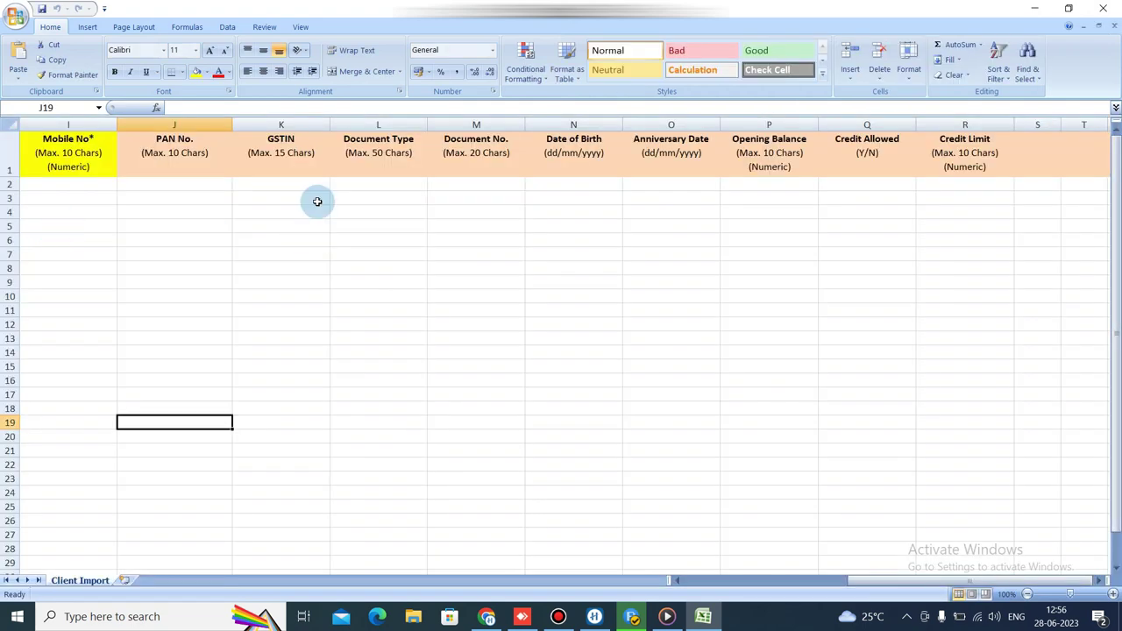
{"action": "left_click", "coordinate": [317, 200]}
{"action": "key", "text": "Left"}
{"action": "key", "text": "Left"}
{"action": "key", "text": "Left"}
{"action": "key", "text": "Left"}
{"action": "key", "text": "Left"}
{"action": "key", "text": "Left"}
{"action": "key", "text": "Left"}
{"action": "key", "text": "Left"}
{"action": "key", "text": "Left"}
{"action": "key", "text": "Left"}
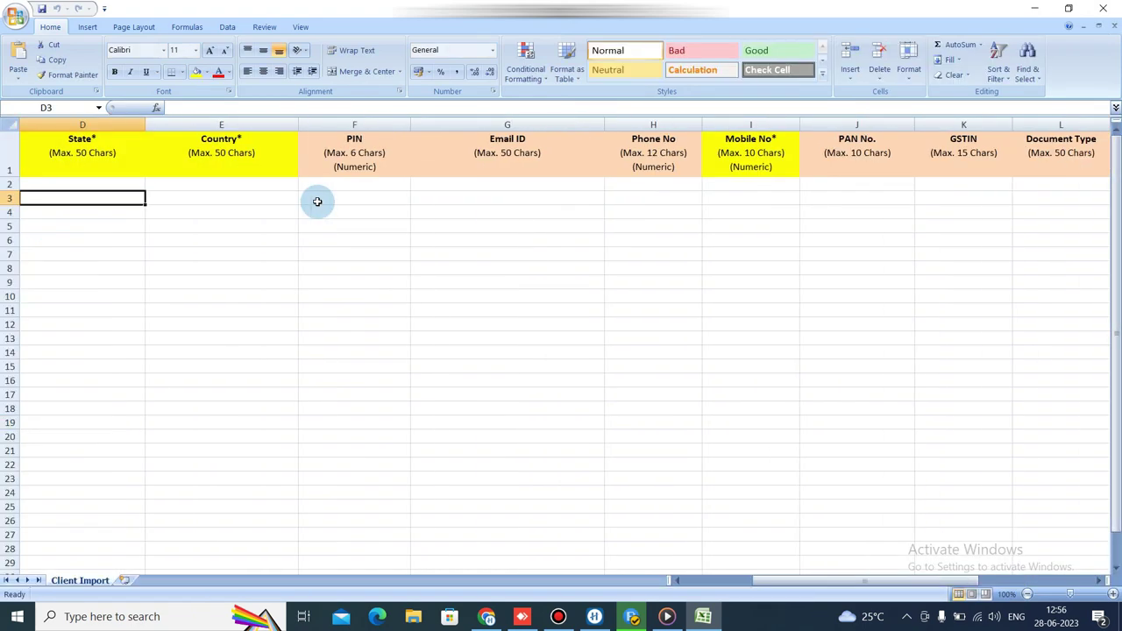
{"action": "key", "text": "Up"}
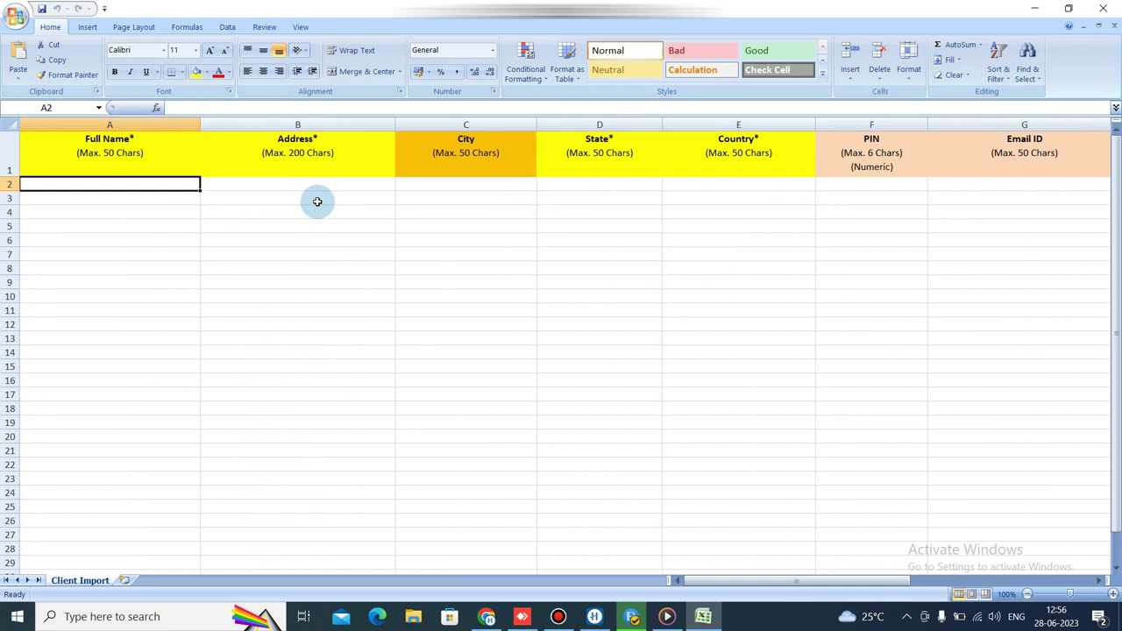
Enter the customer's name, copy it, and set the address to Delhi.
{"action": "type", "text": "S"}
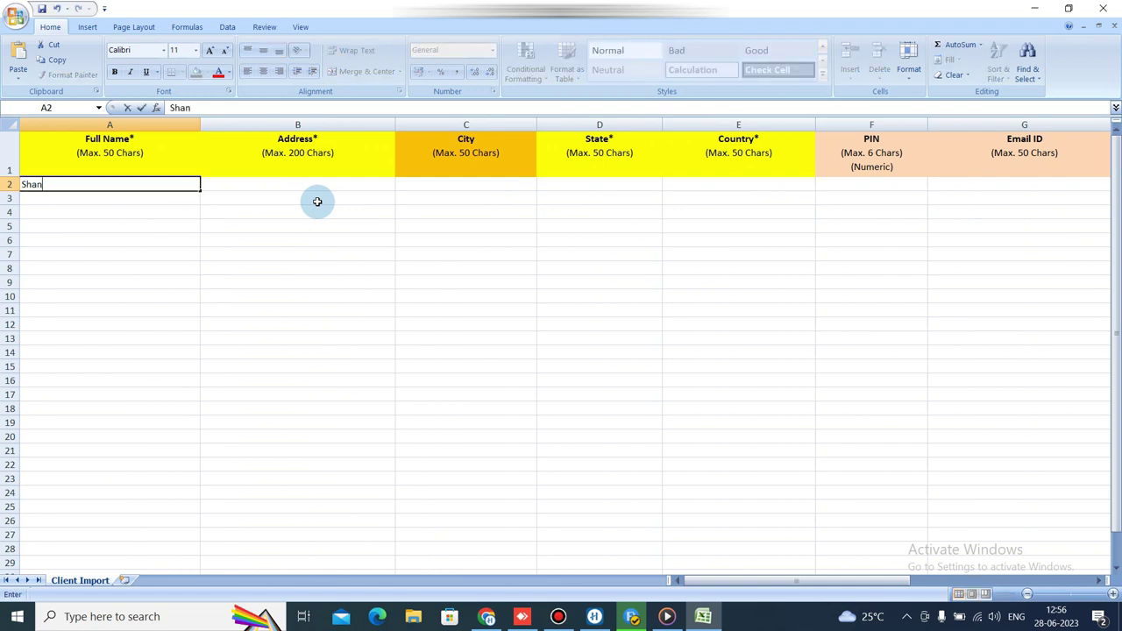
{"action": "type", "text": "han"}
{"action": "key", "text": "Tab"}
{"action": "key", "text": "Left"}
{"action": "key", "text": "ctrl+c"}
{"action": "key", "text": "Right"}
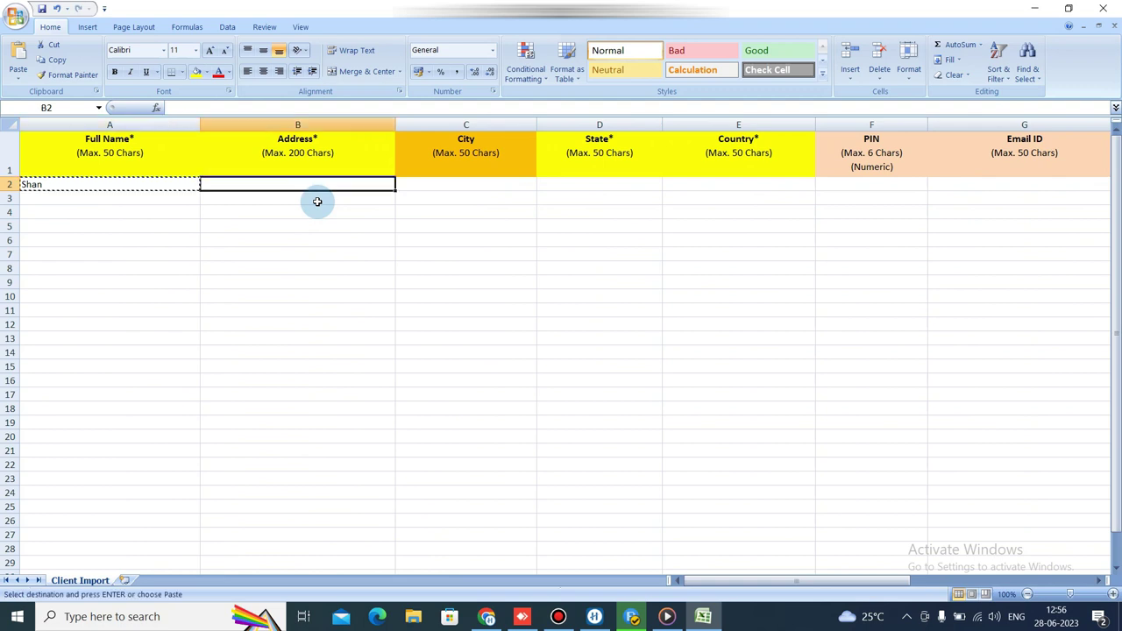
{"action": "type", "text": "Delgh"}
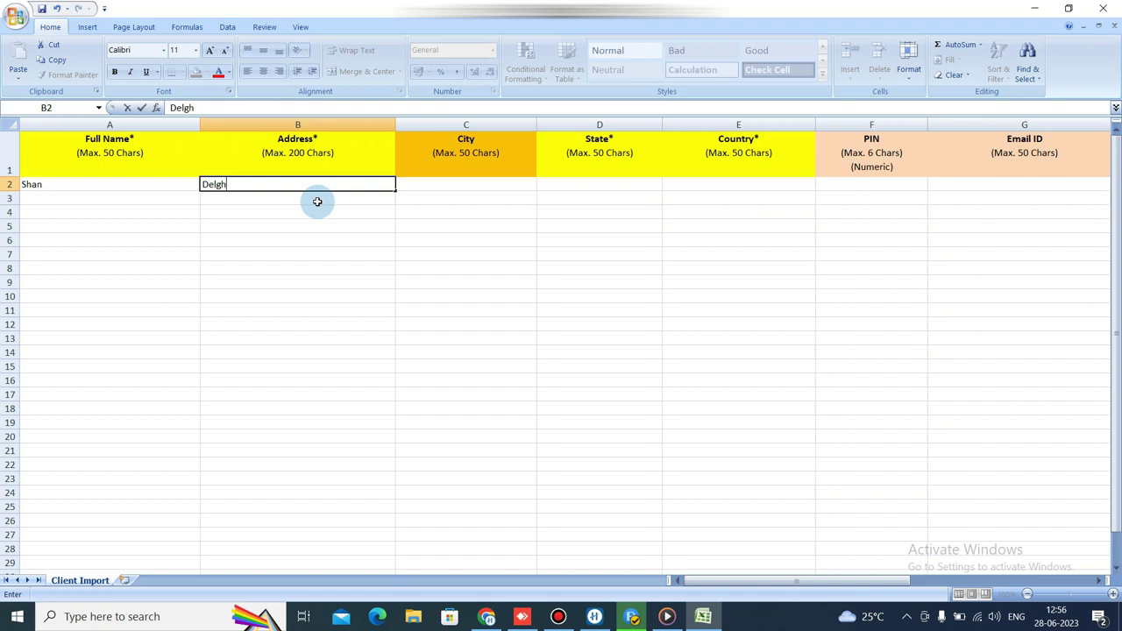
{"action": "key", "text": "Tab"}
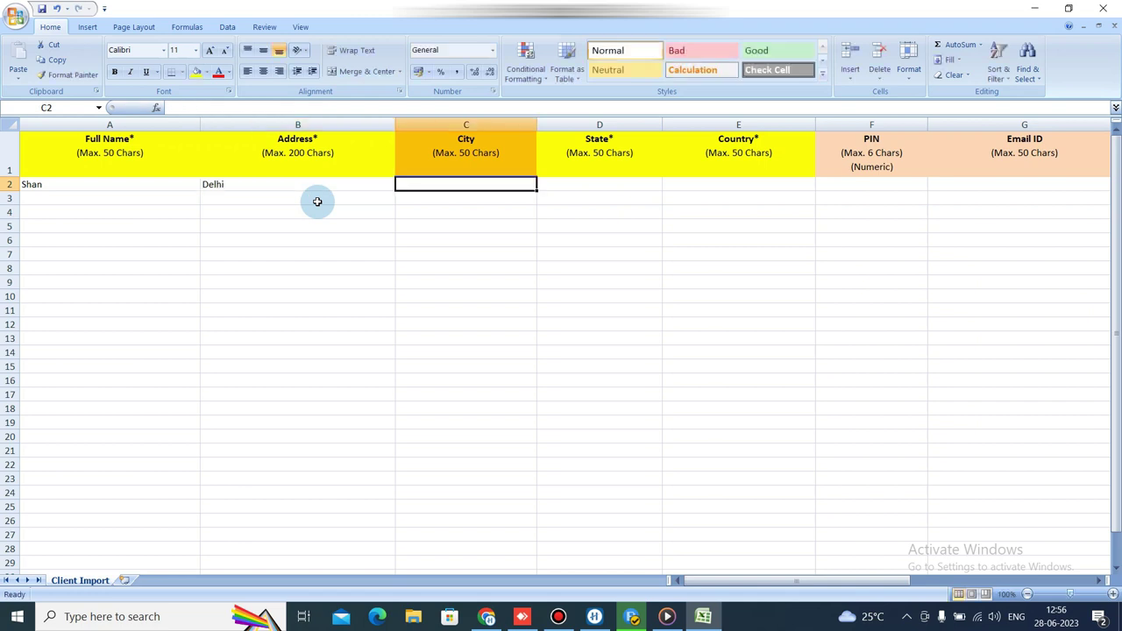
{"action": "key", "text": "Tab"}
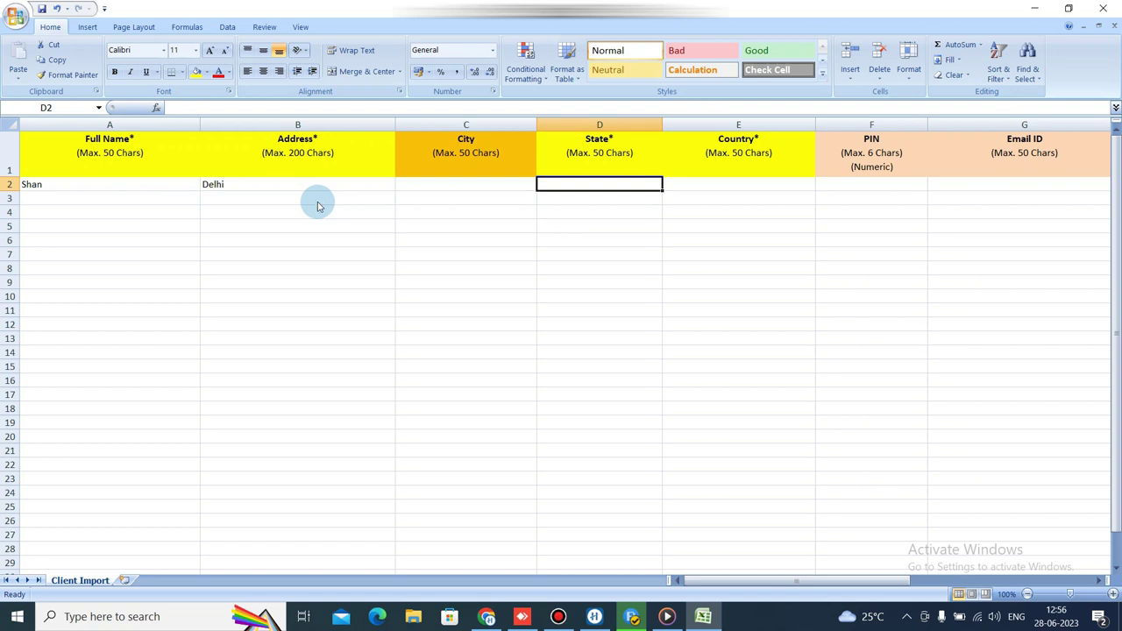
Fill in state delhi, country India and the customer's mobile number, then minimise Excel.
{"action": "type", "text": "delhi"}
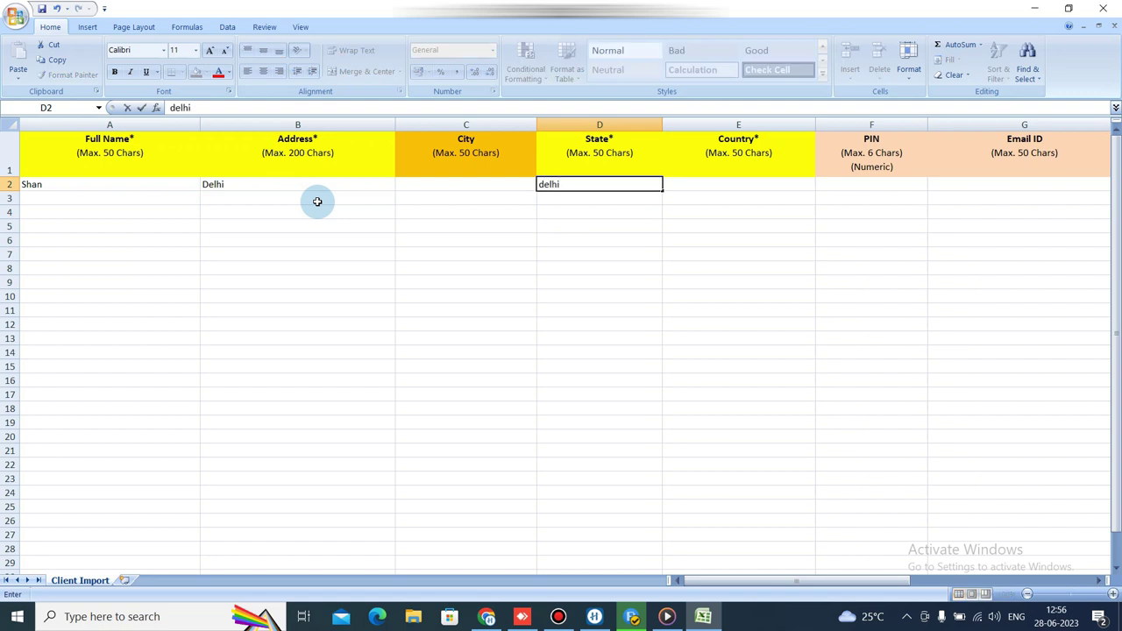
{"action": "key", "text": "Tab"}
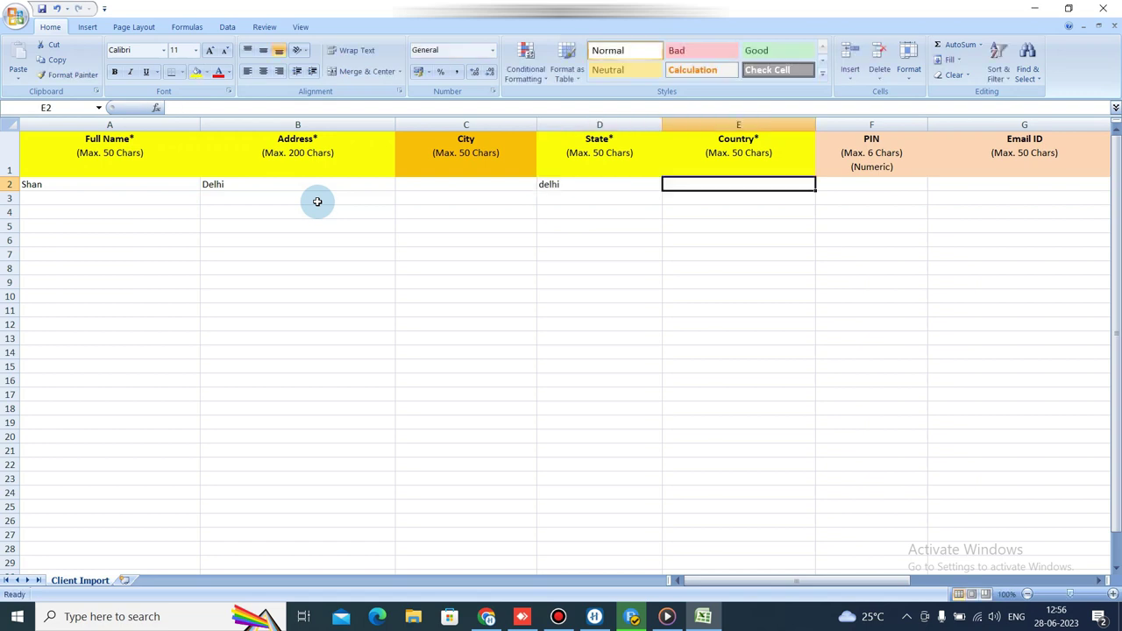
{"action": "type", "text": "Indi"}
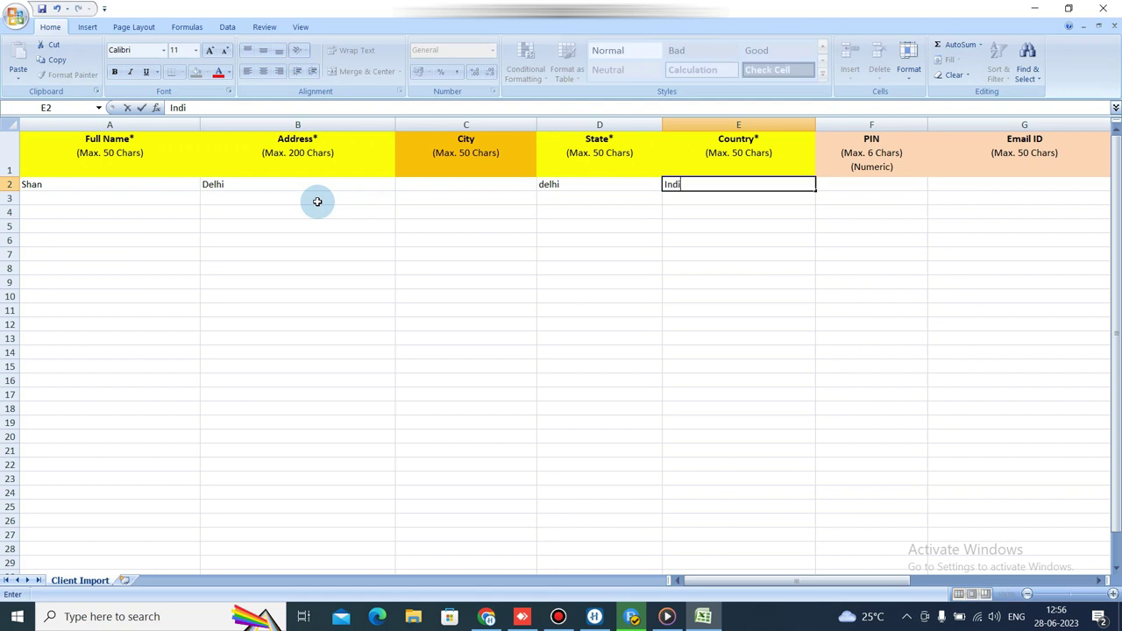
{"action": "key", "text": "Tab"}
{"action": "key", "text": "Tab"}
{"action": "key", "text": "Tab"}
{"action": "key", "text": "Tab"}
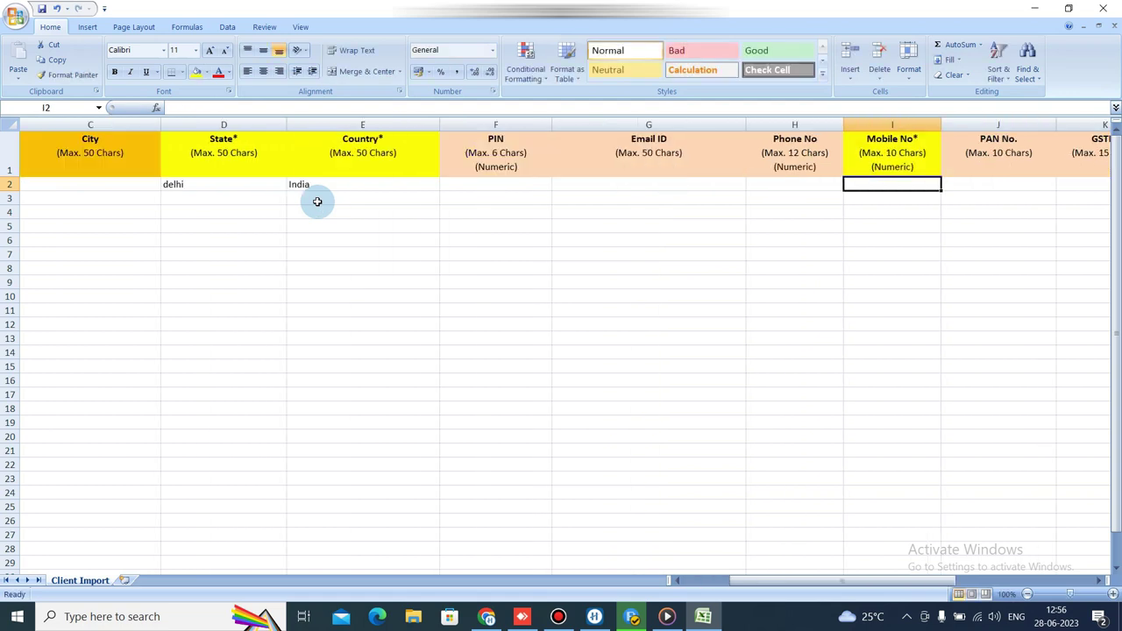
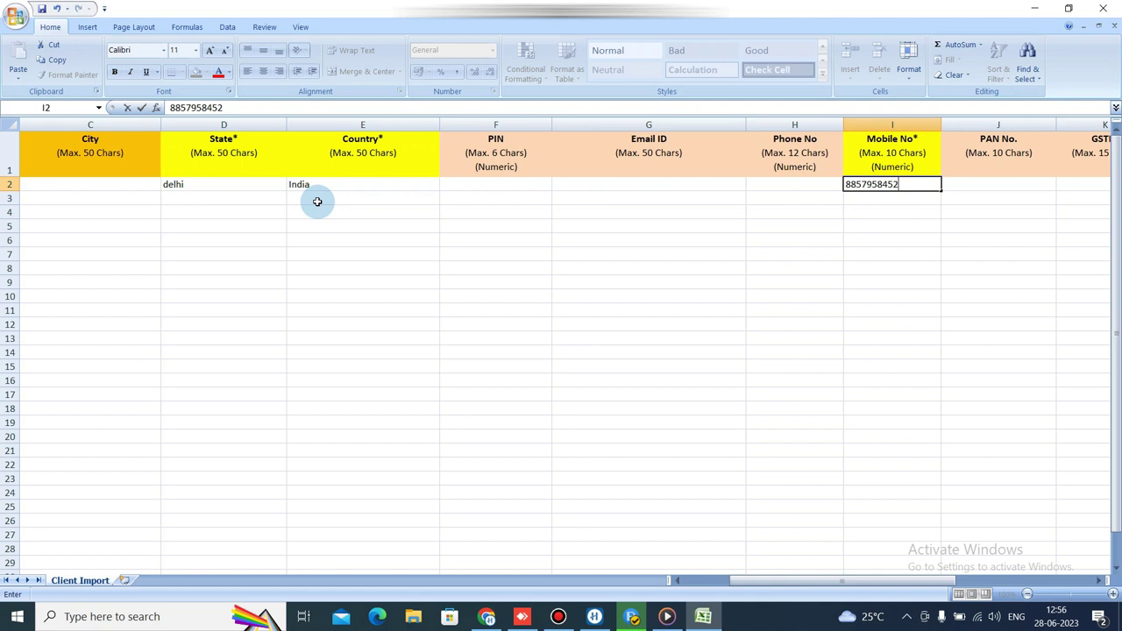
{"action": "key", "text": "Tab"}
{"action": "key", "text": "Tab"}
{"action": "key", "text": "Tab"}
{"action": "key", "text": "Tab"}
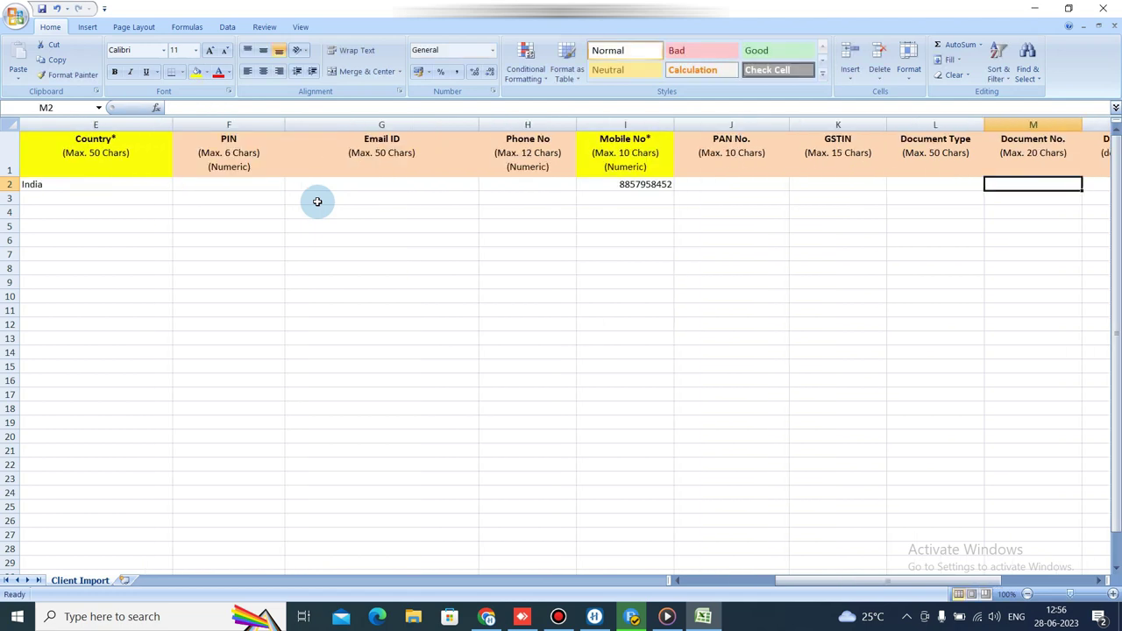
{"action": "key", "text": "Tab"}
{"action": "key", "text": "Tab"}
{"action": "key", "text": "Tab"}
{"action": "key", "text": "Tab"}
{"action": "key", "text": "Tab"}
{"action": "key", "text": "shift+Tab"}
{"action": "key", "text": "shift+Tab"}
{"action": "key", "text": "shift+Tab"}
{"action": "key", "text": "shift+Tab"}
{"action": "key", "text": "shift+Tab"}
{"action": "key", "text": "shift+Tab"}
{"action": "key", "text": "shift+Tab"}
{"action": "key", "text": "shift+Tab"}
{"action": "key", "text": "shift+Tab"}
{"action": "key", "text": "shift+Tab"}
{"action": "key", "text": "shift+Tab"}
{"action": "key", "text": "shift+Tab"}
{"action": "key", "text": "shift+Tab"}
{"action": "key", "text": "shift+Tab"}
{"action": "key", "text": "shift+Tab"}
{"action": "key", "text": "shift+Tab"}
{"action": "key", "text": "shift+Tab"}
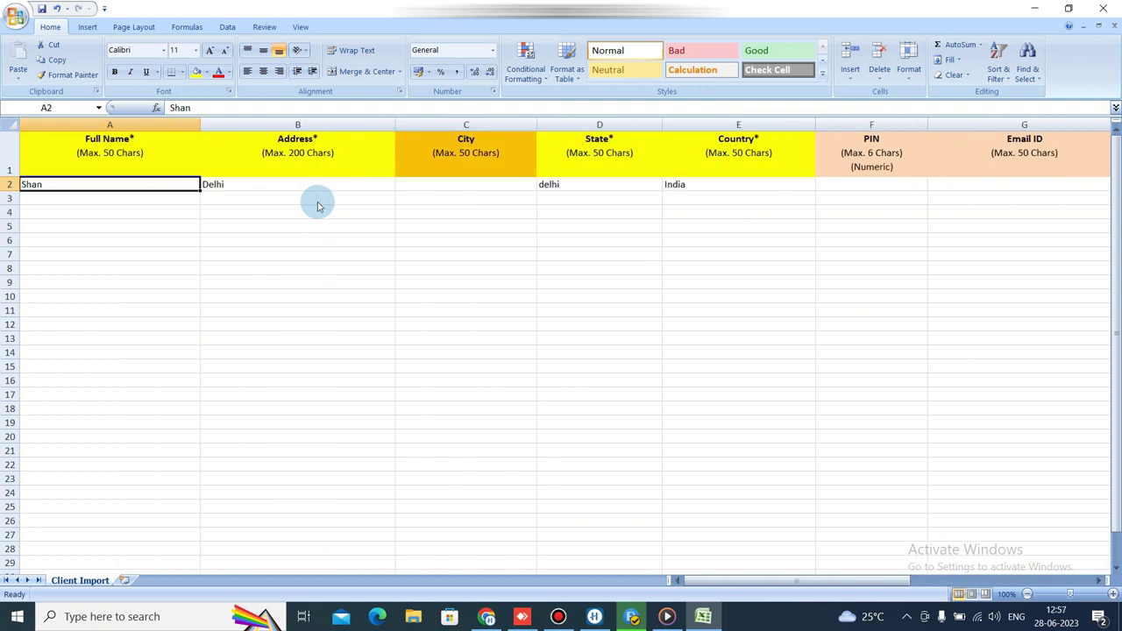
{"action": "left_click", "coordinate": [1035, 7]}
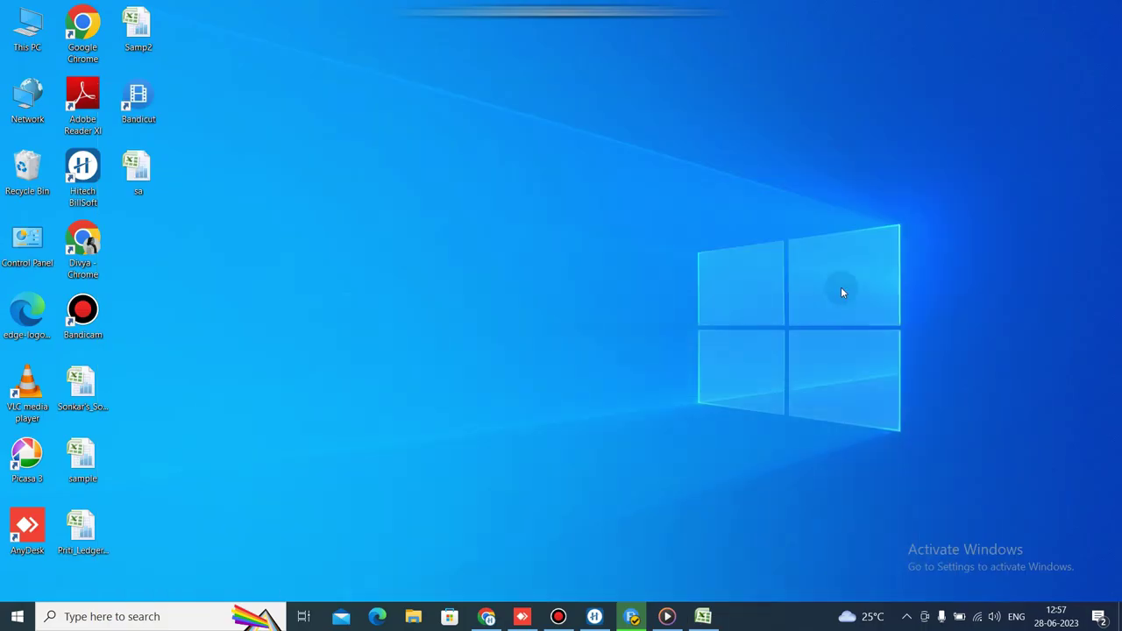
Close the Excel workbook and return to BillSoft's customer import window.
{"action": "left_click", "coordinate": [701, 543]}
{"action": "left_click", "coordinate": [1112, 7]}
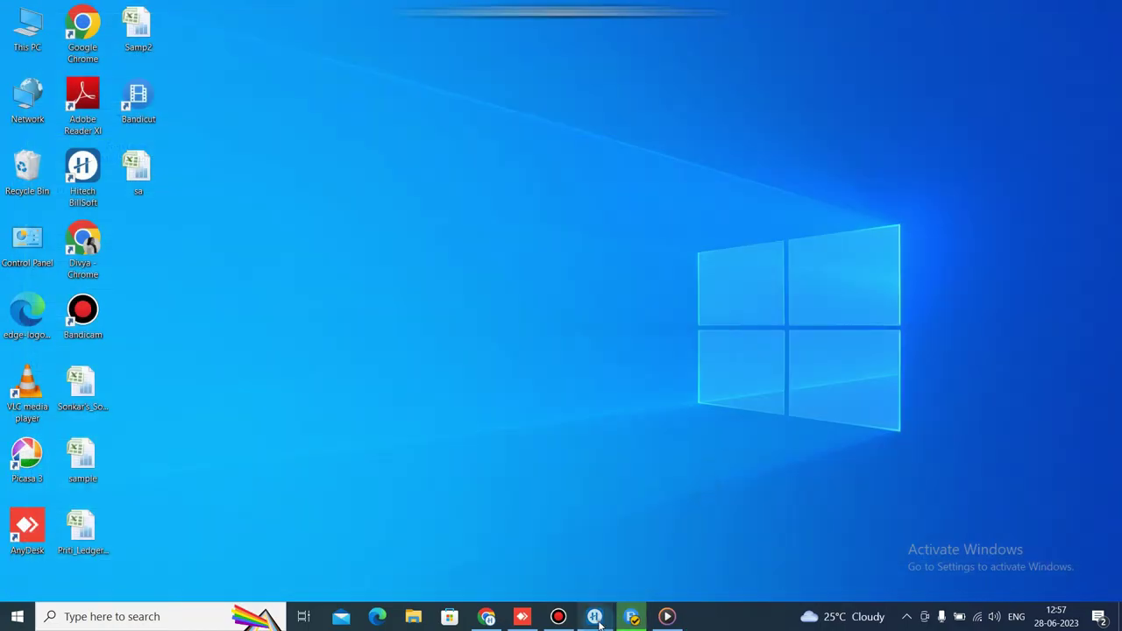
{"action": "left_click", "coordinate": [596, 618]}
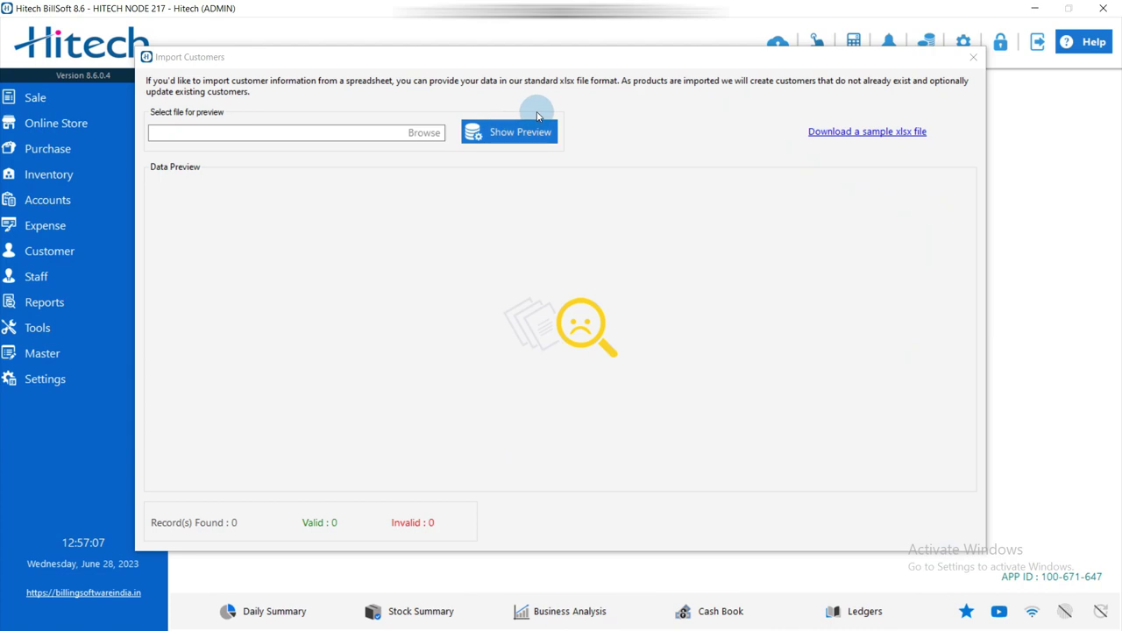
Import the customer from Desktop\sa.xlsx after previewing it, and confirm success.
{"action": "left_click", "coordinate": [426, 141]}
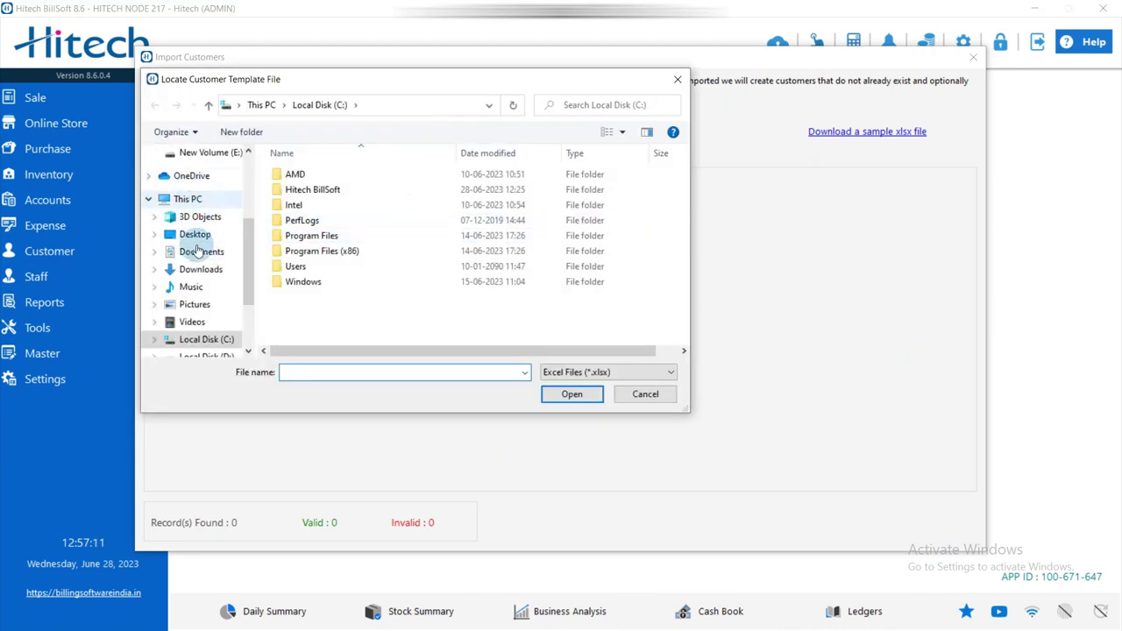
{"action": "left_click", "coordinate": [195, 234]}
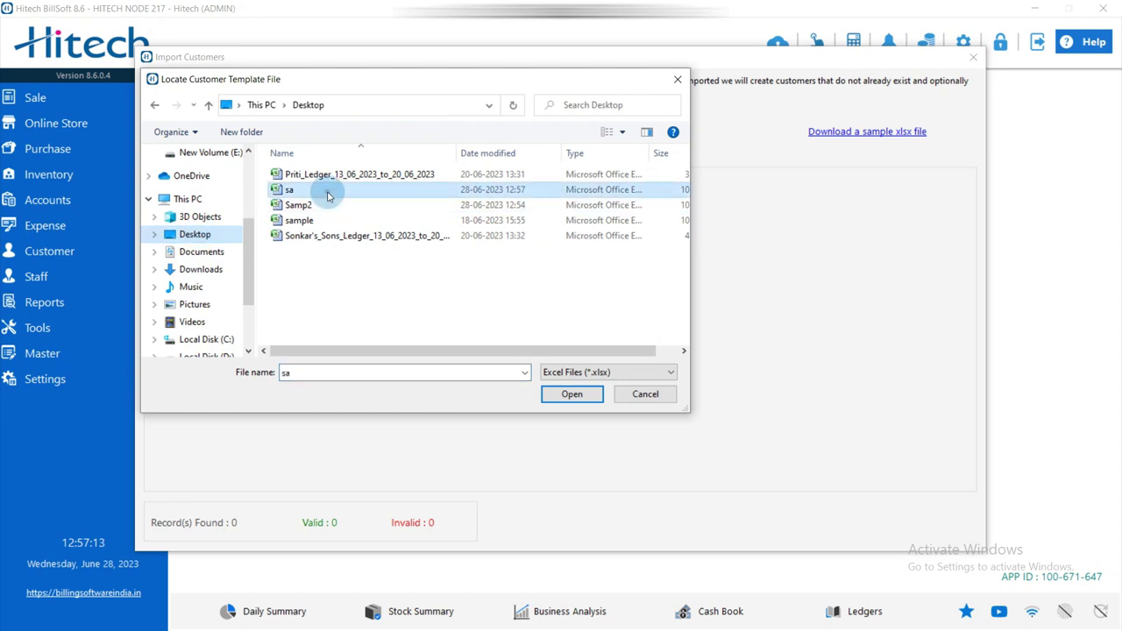
{"action": "double_click", "coordinate": [328, 195]}
{"action": "left_click", "coordinate": [512, 143]}
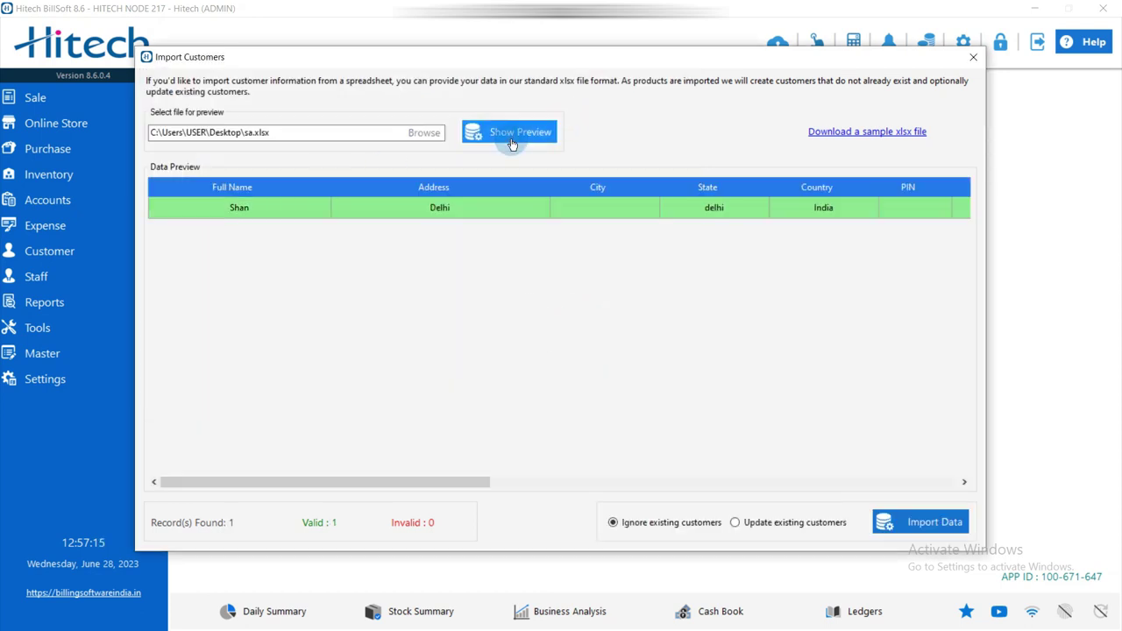
{"action": "left_click", "coordinate": [915, 523]}
{"action": "left_click", "coordinate": [635, 361]}
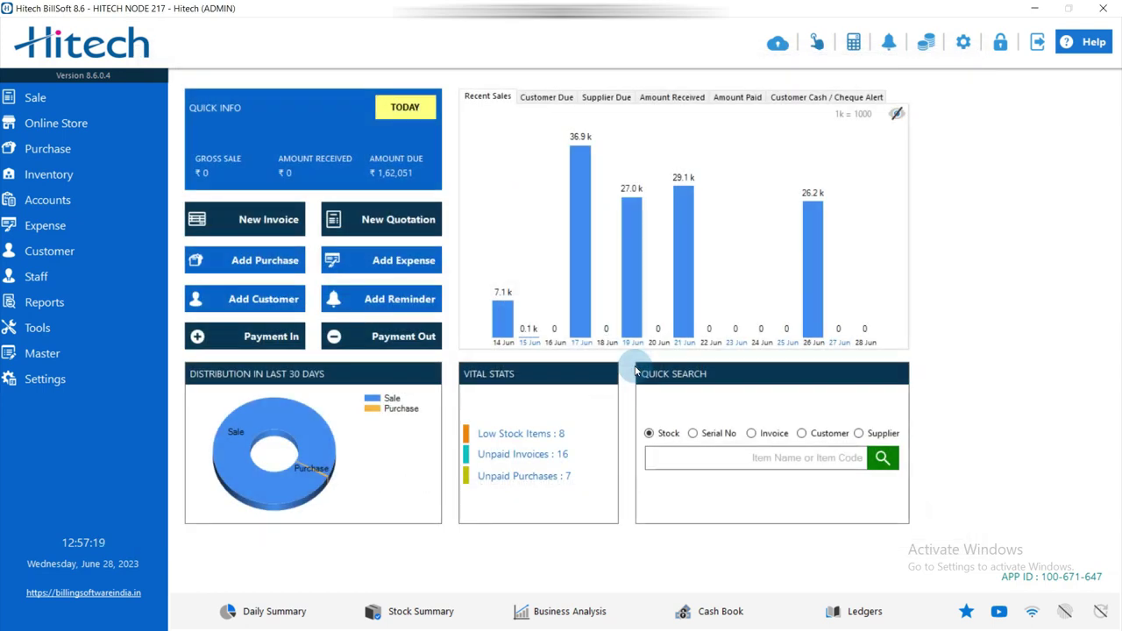
{"action": "left_click", "coordinate": [117, 247]}
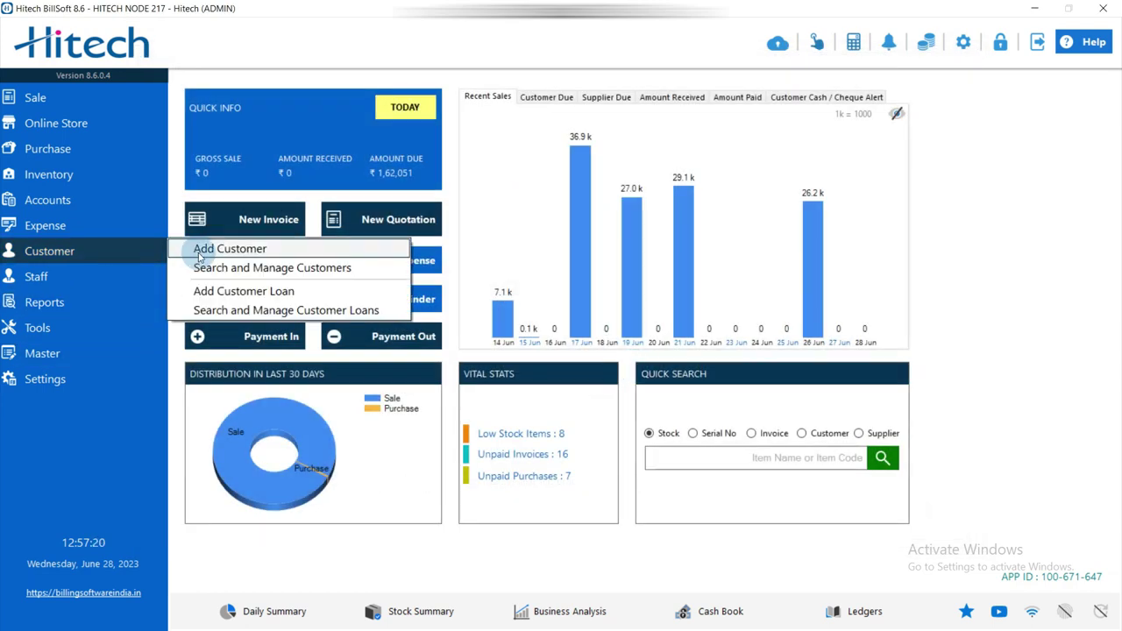
{"action": "left_click", "coordinate": [246, 268]}
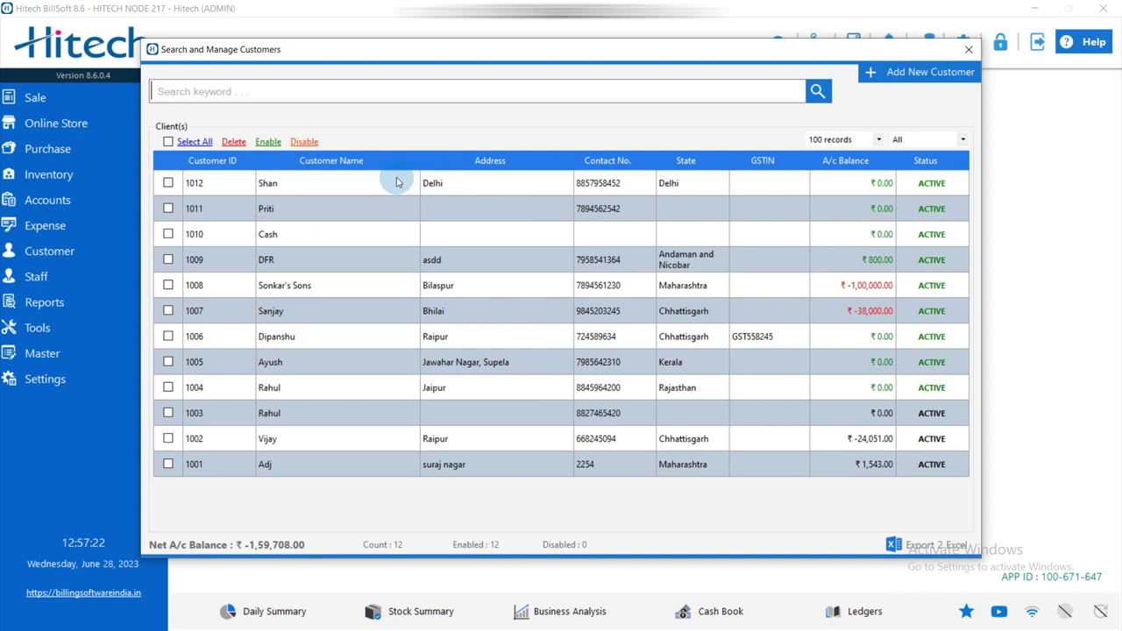
{"action": "left_click", "coordinate": [561, 182]}
{"action": "right_click", "coordinate": [570, 185]}
{"action": "left_click", "coordinate": [633, 193]}
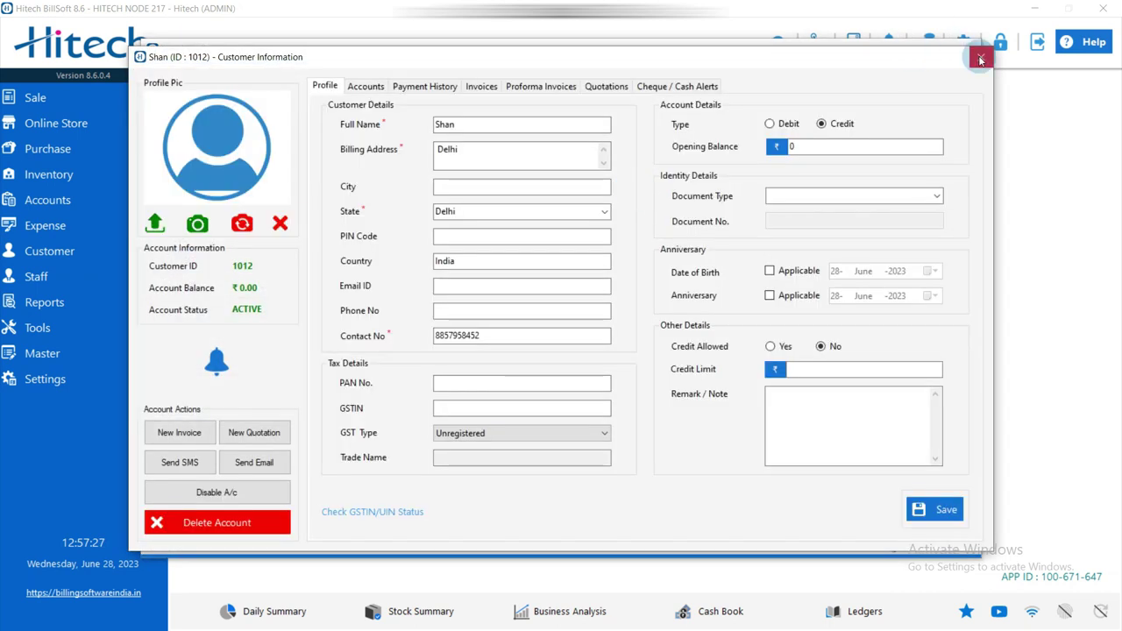
{"action": "left_click", "coordinate": [980, 59]}
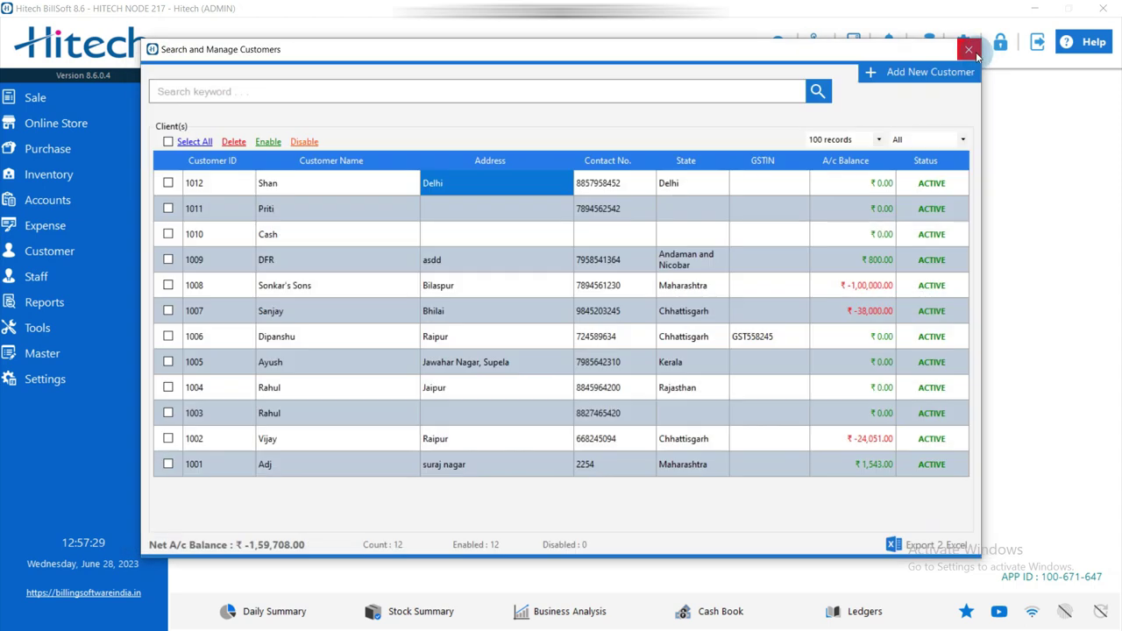
{"action": "left_click", "coordinate": [969, 50]}
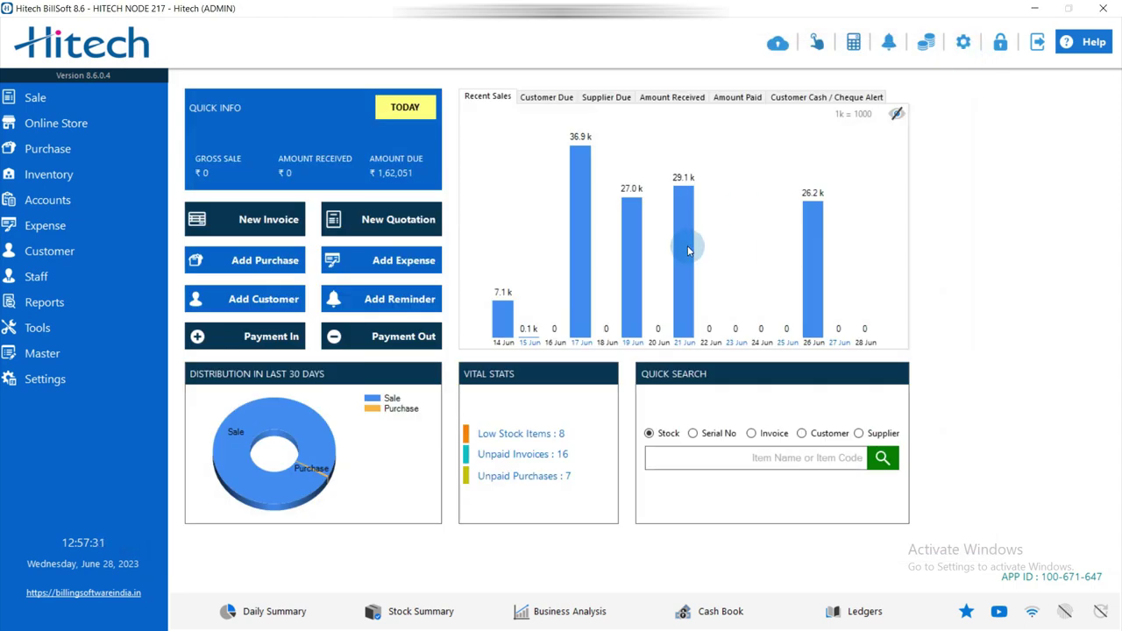